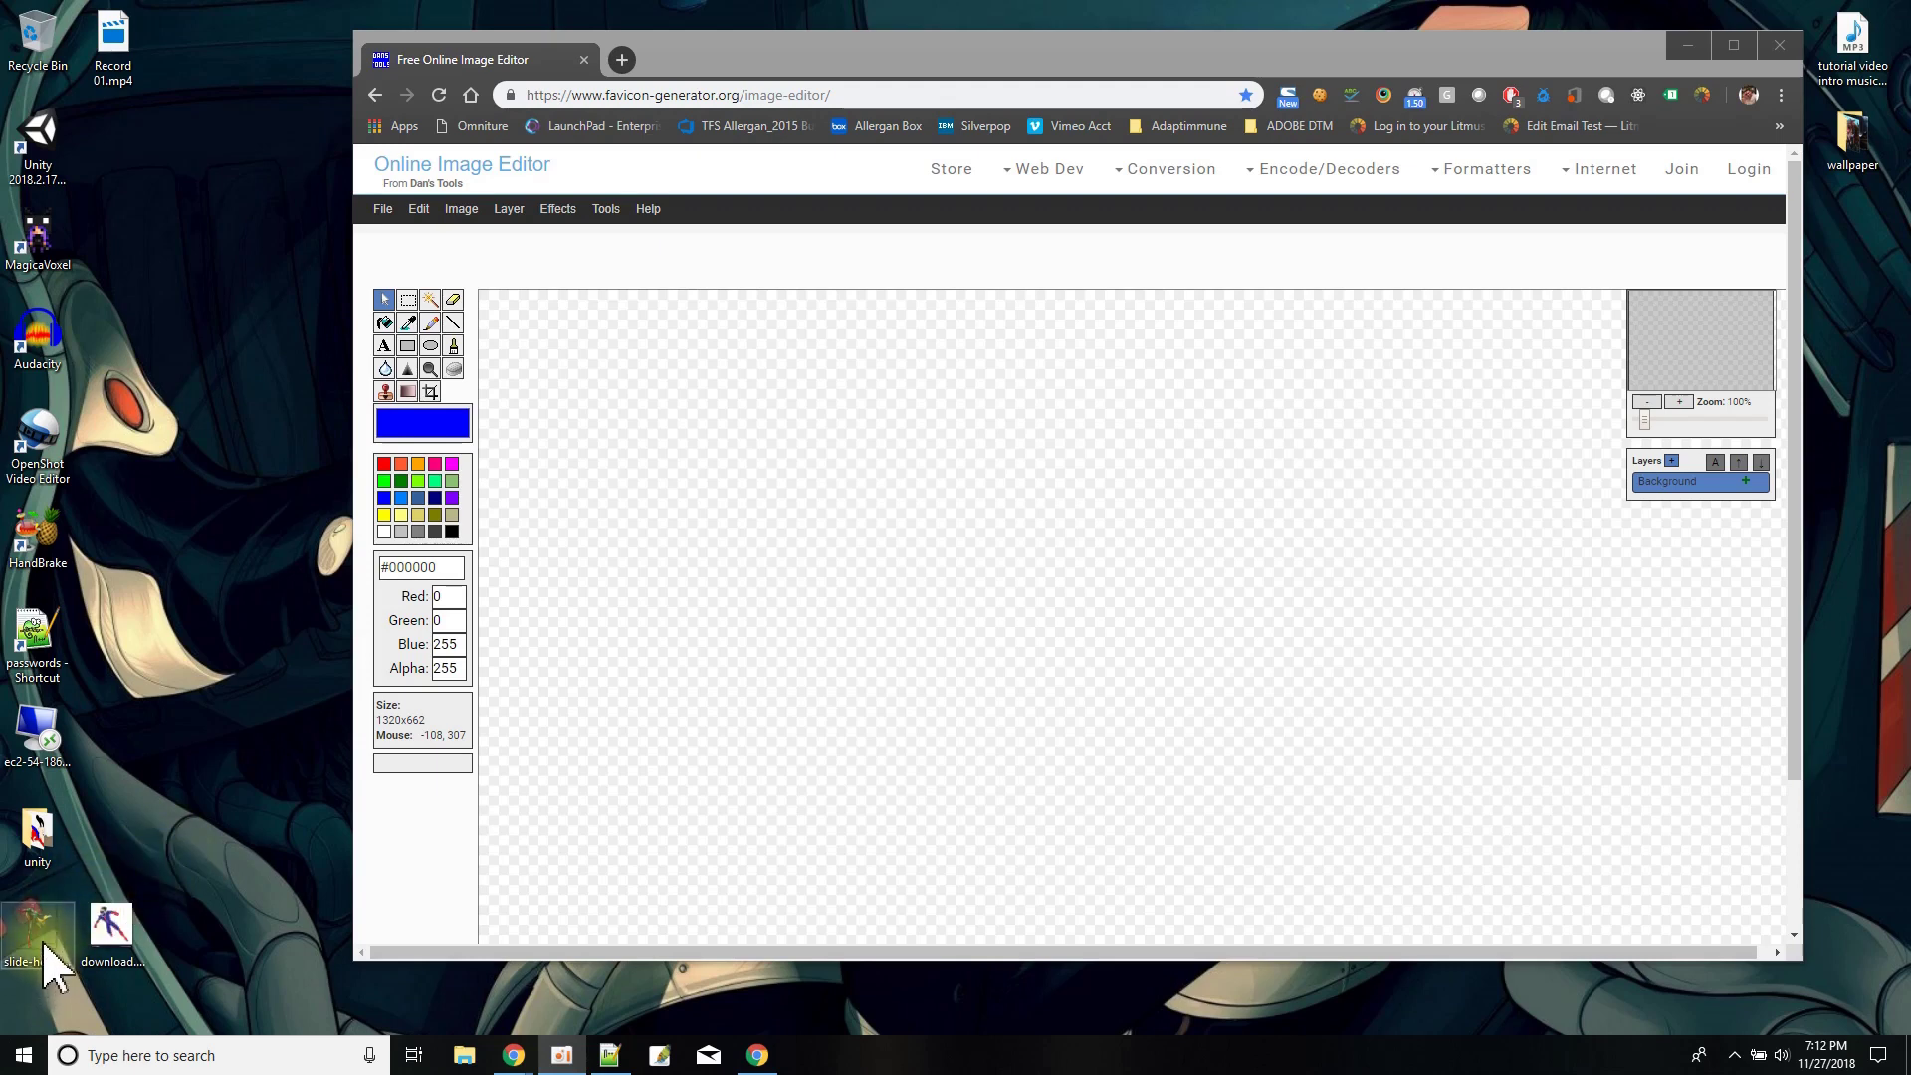
Step: Preview the slide-hero image and download.png from the desktop in Photos
{"action": "left_click", "coordinate": [44, 945]}
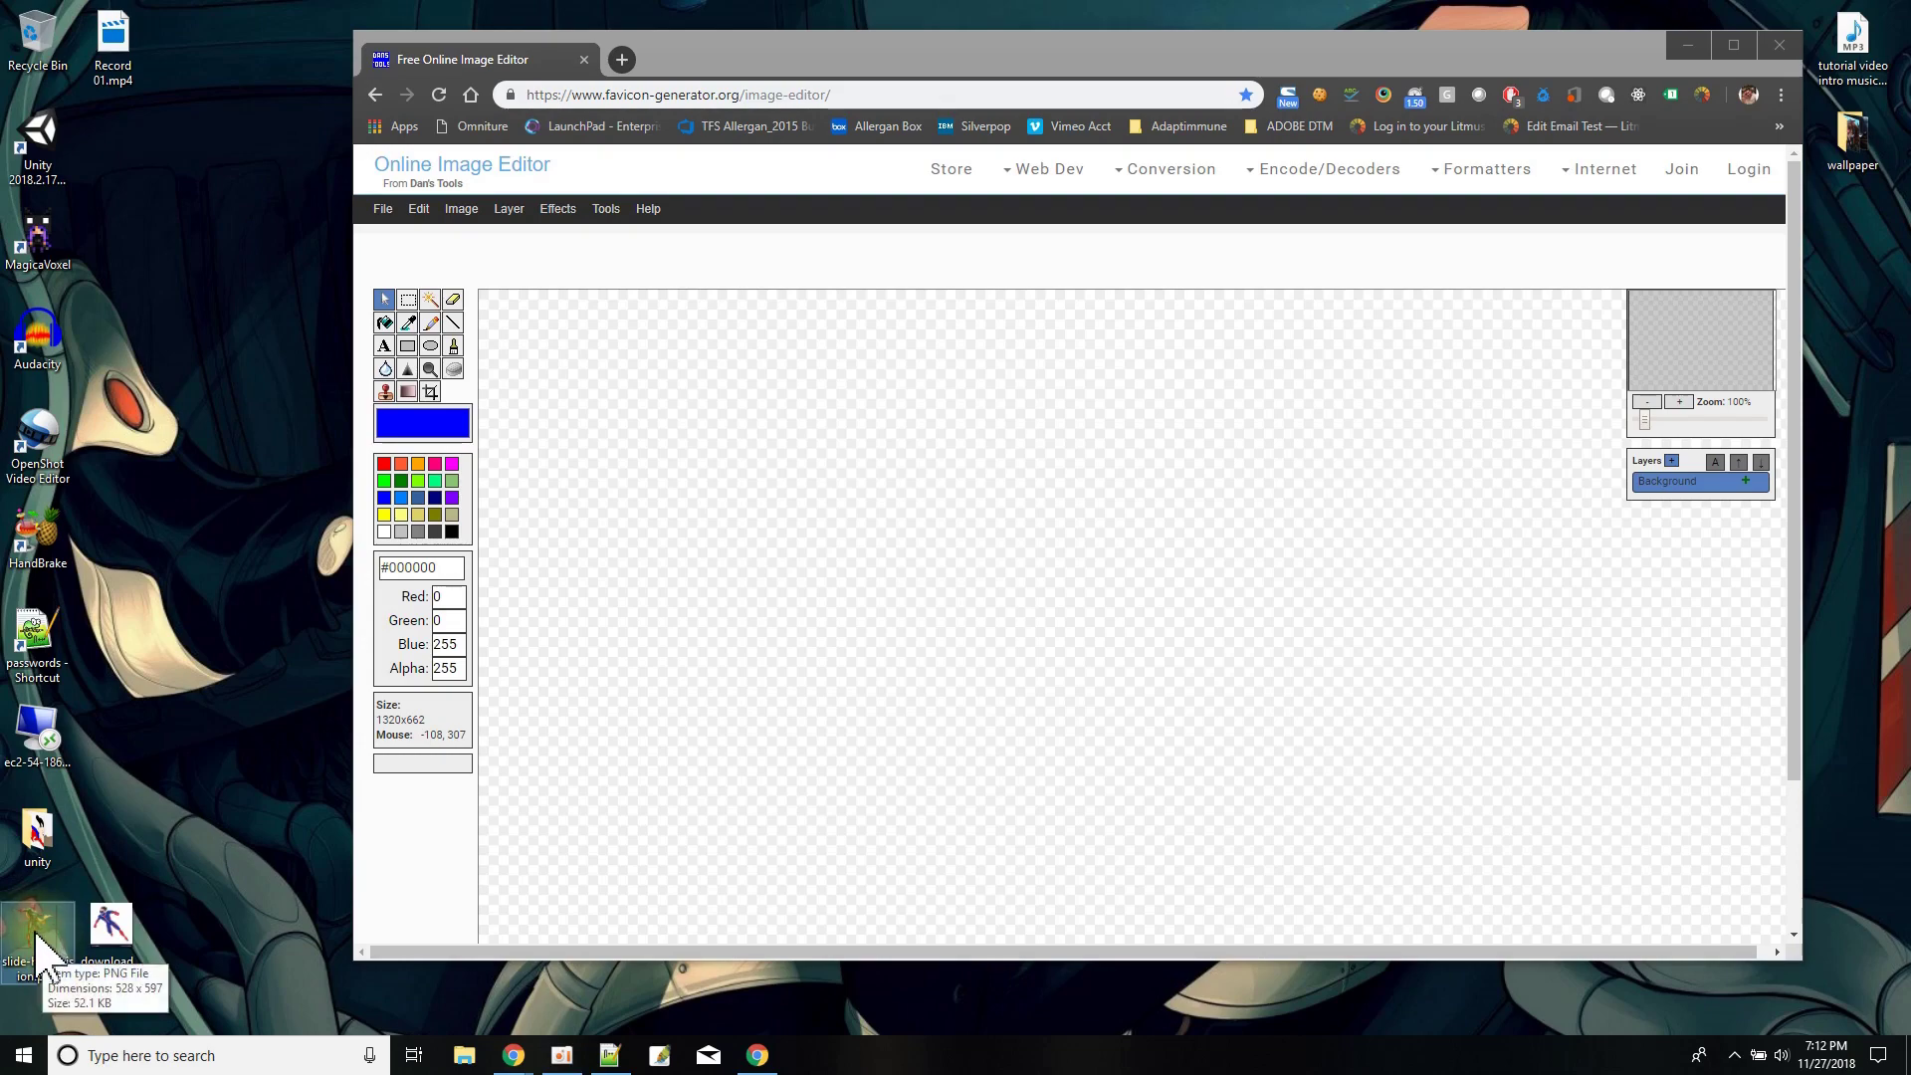
{"action": "right_click", "coordinate": [36, 933]}
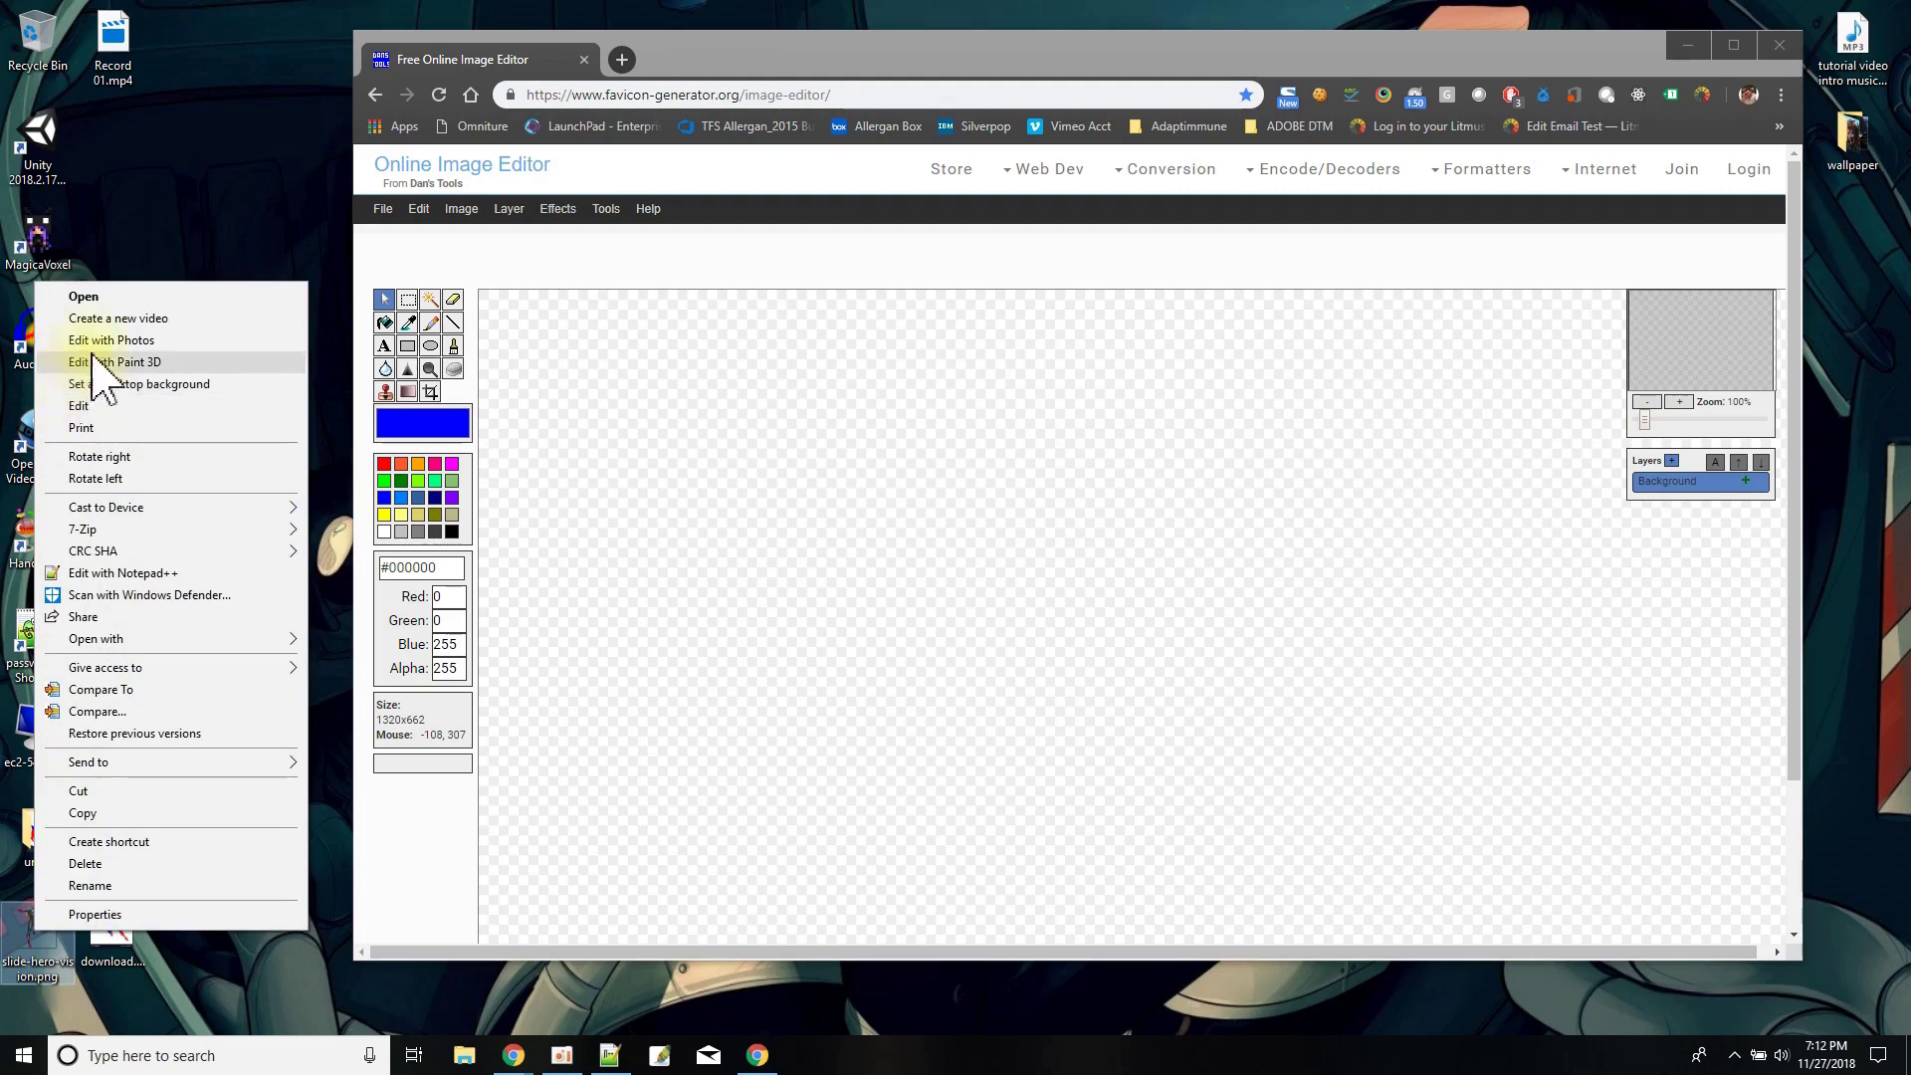
{"action": "left_click", "coordinate": [160, 341]}
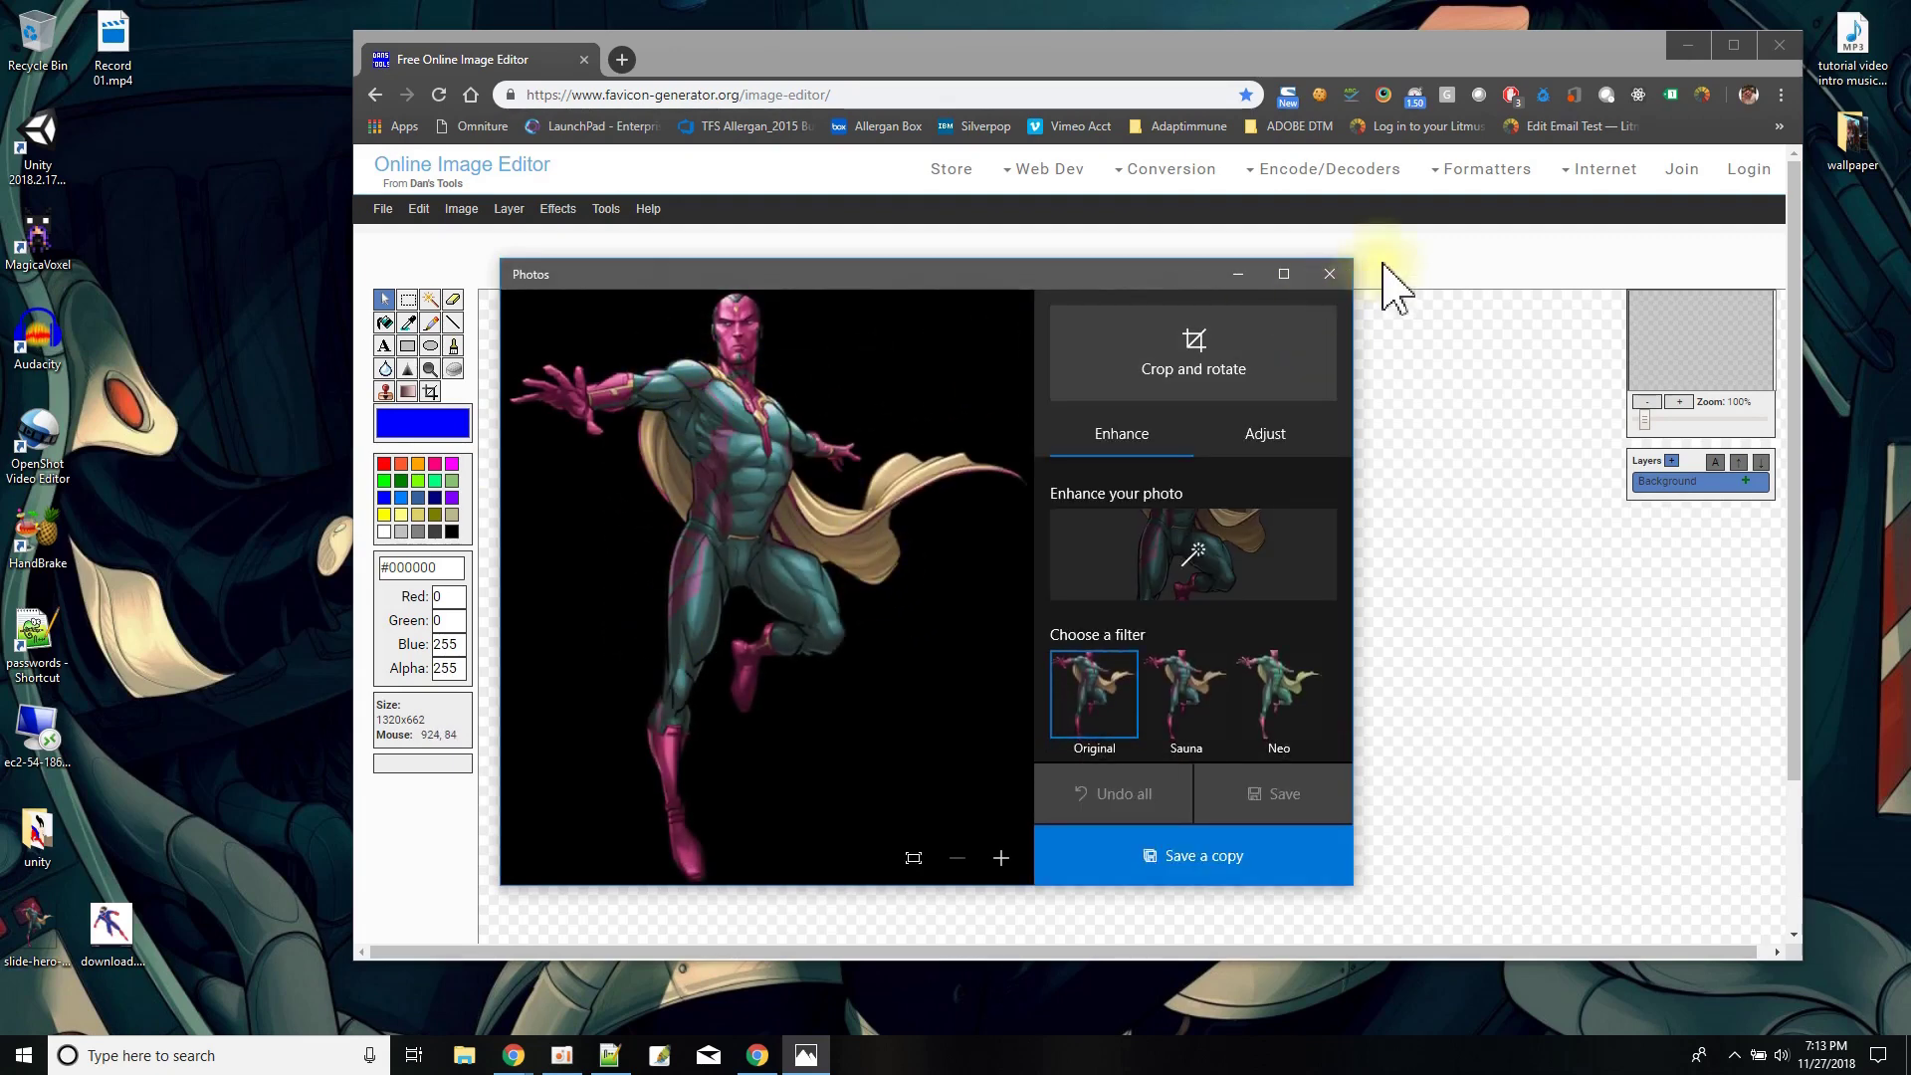
{"action": "left_click", "coordinate": [1331, 276]}
{"action": "right_click", "coordinate": [117, 927]}
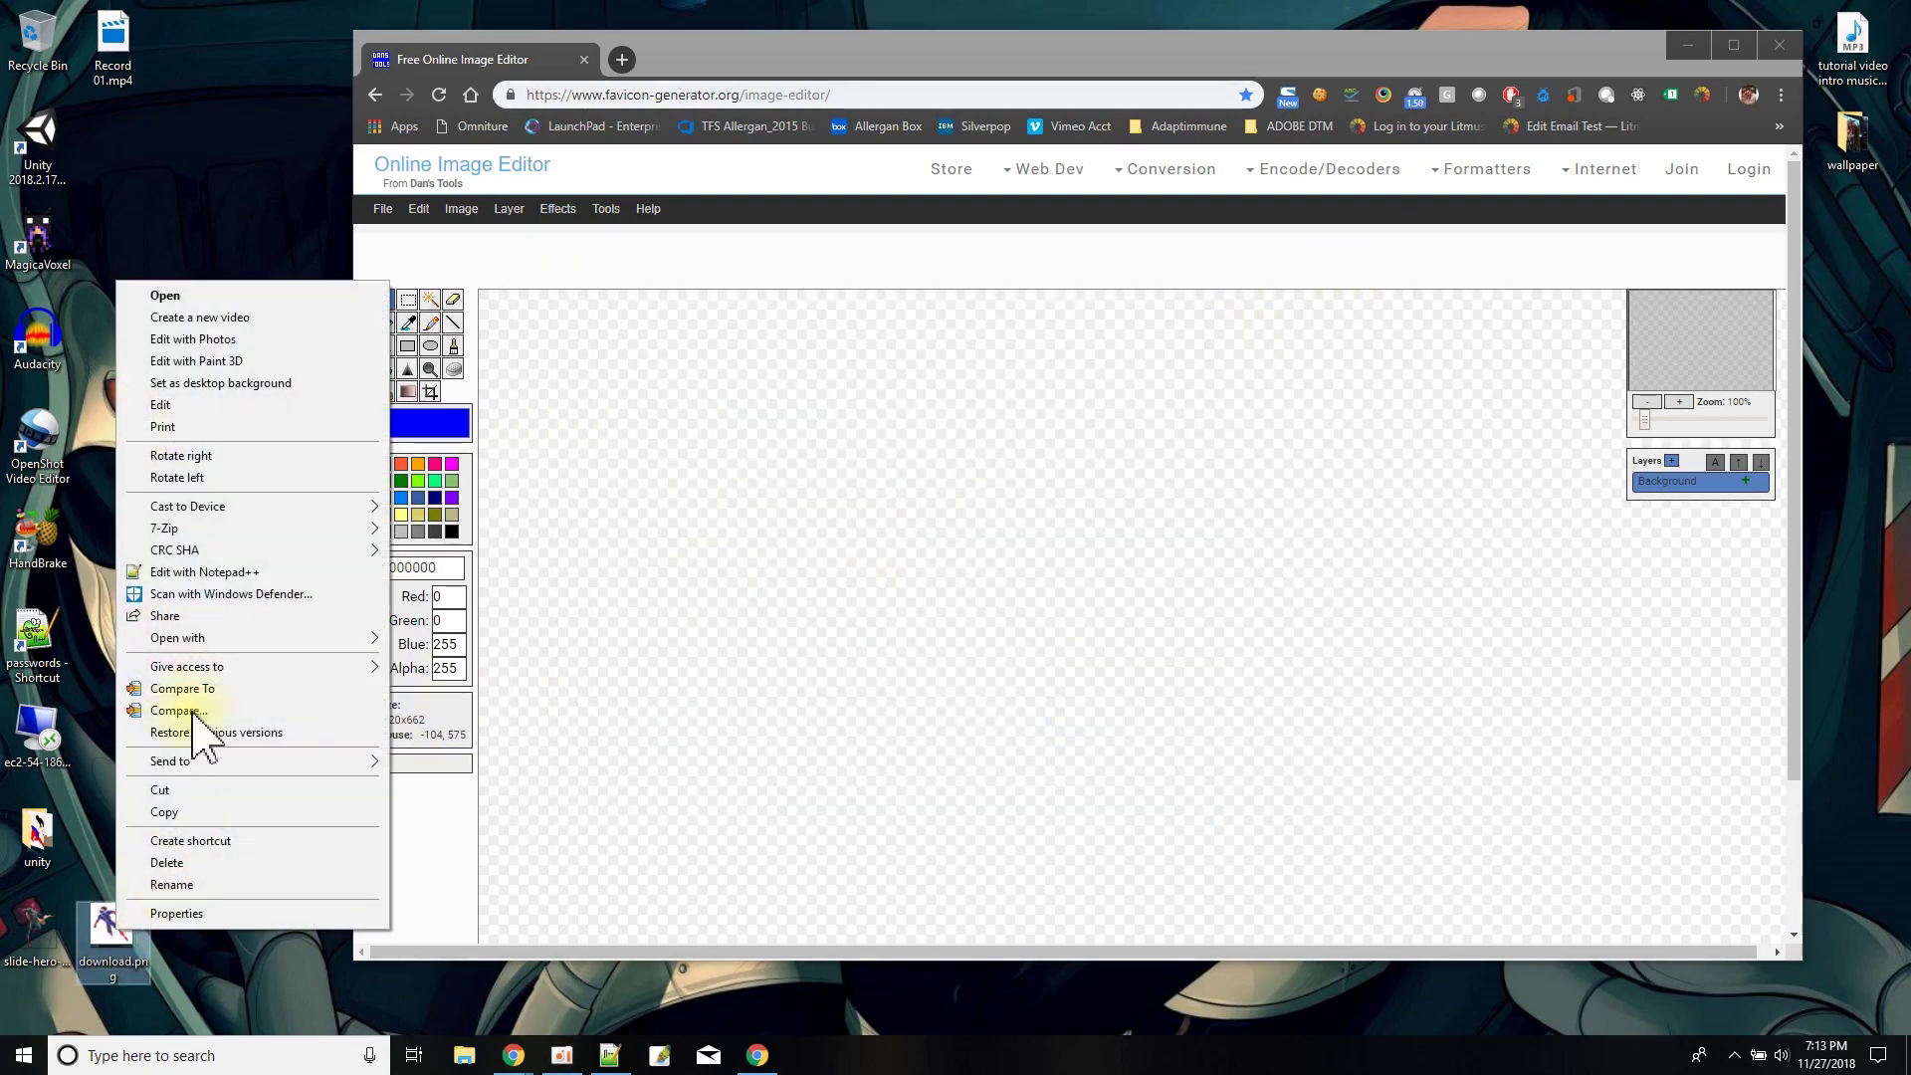
{"action": "left_click", "coordinate": [194, 339]}
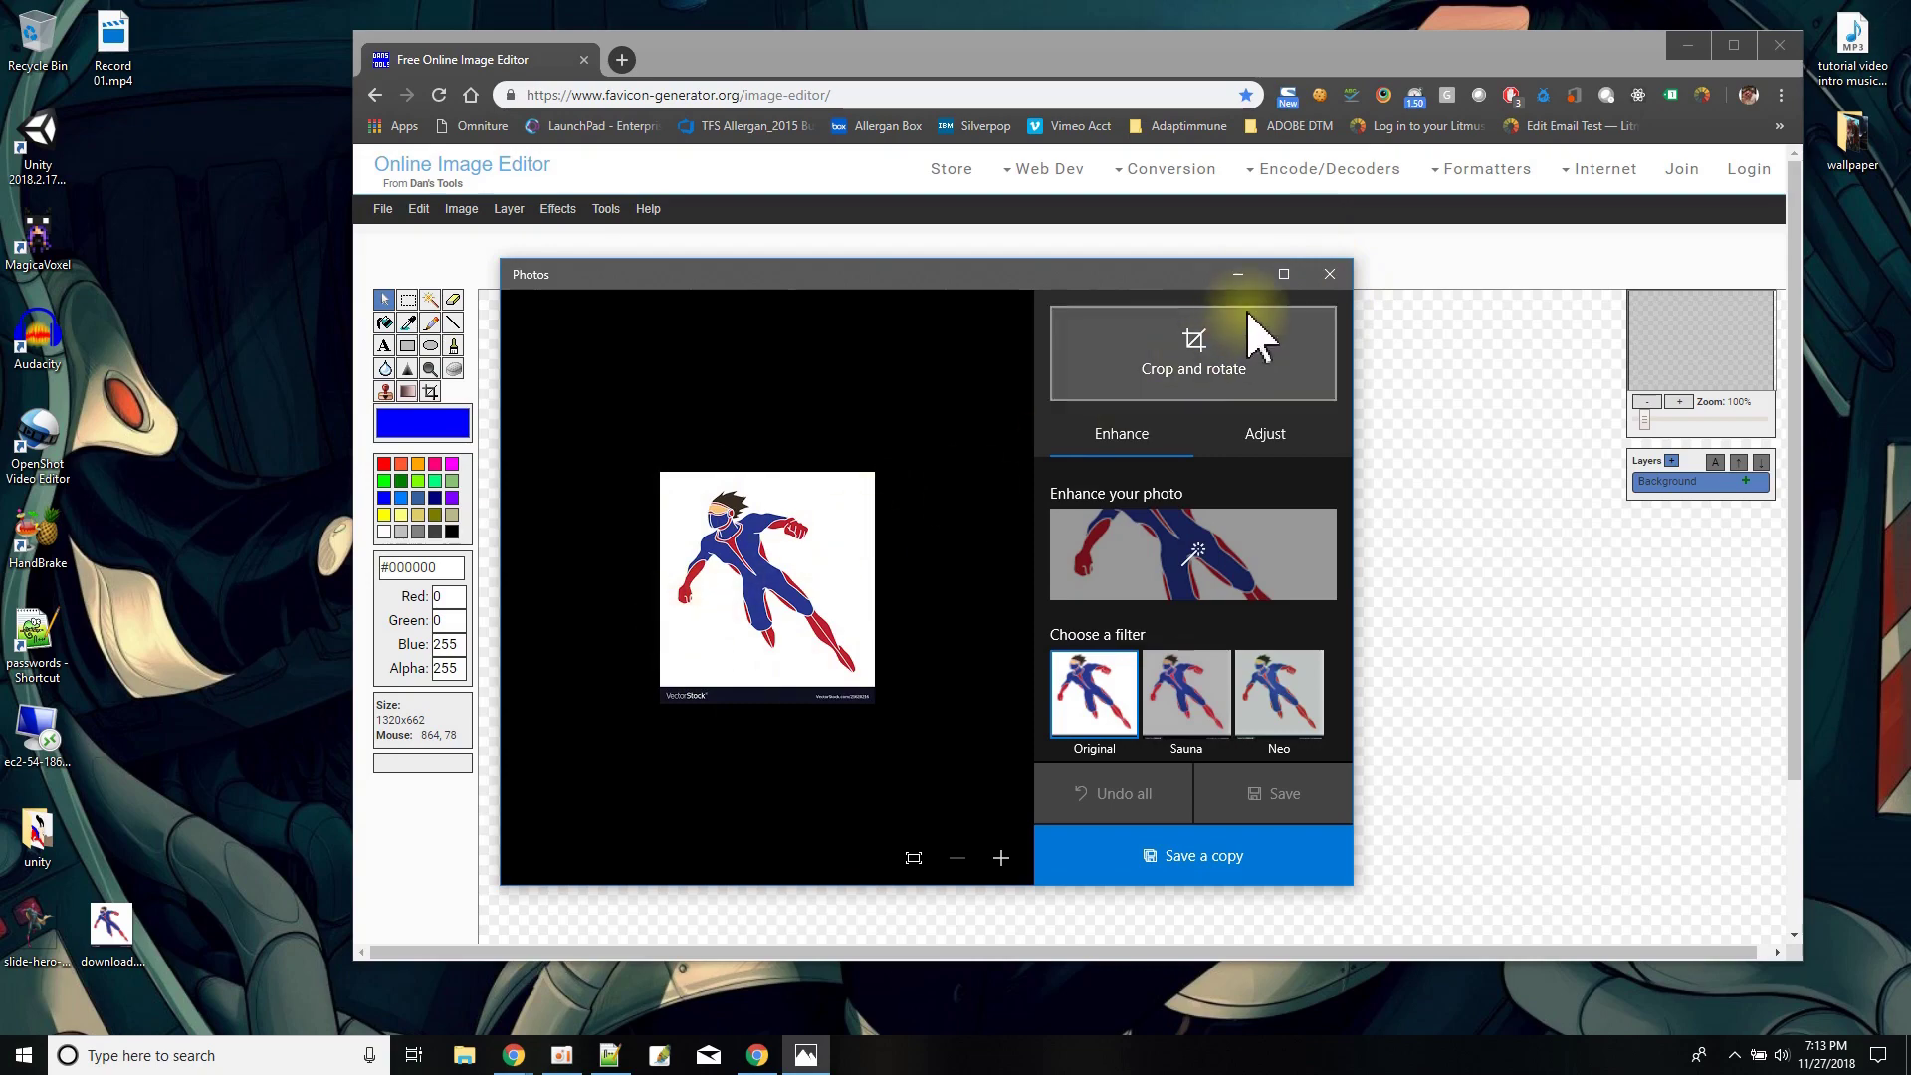
{"action": "left_click", "coordinate": [1331, 274]}
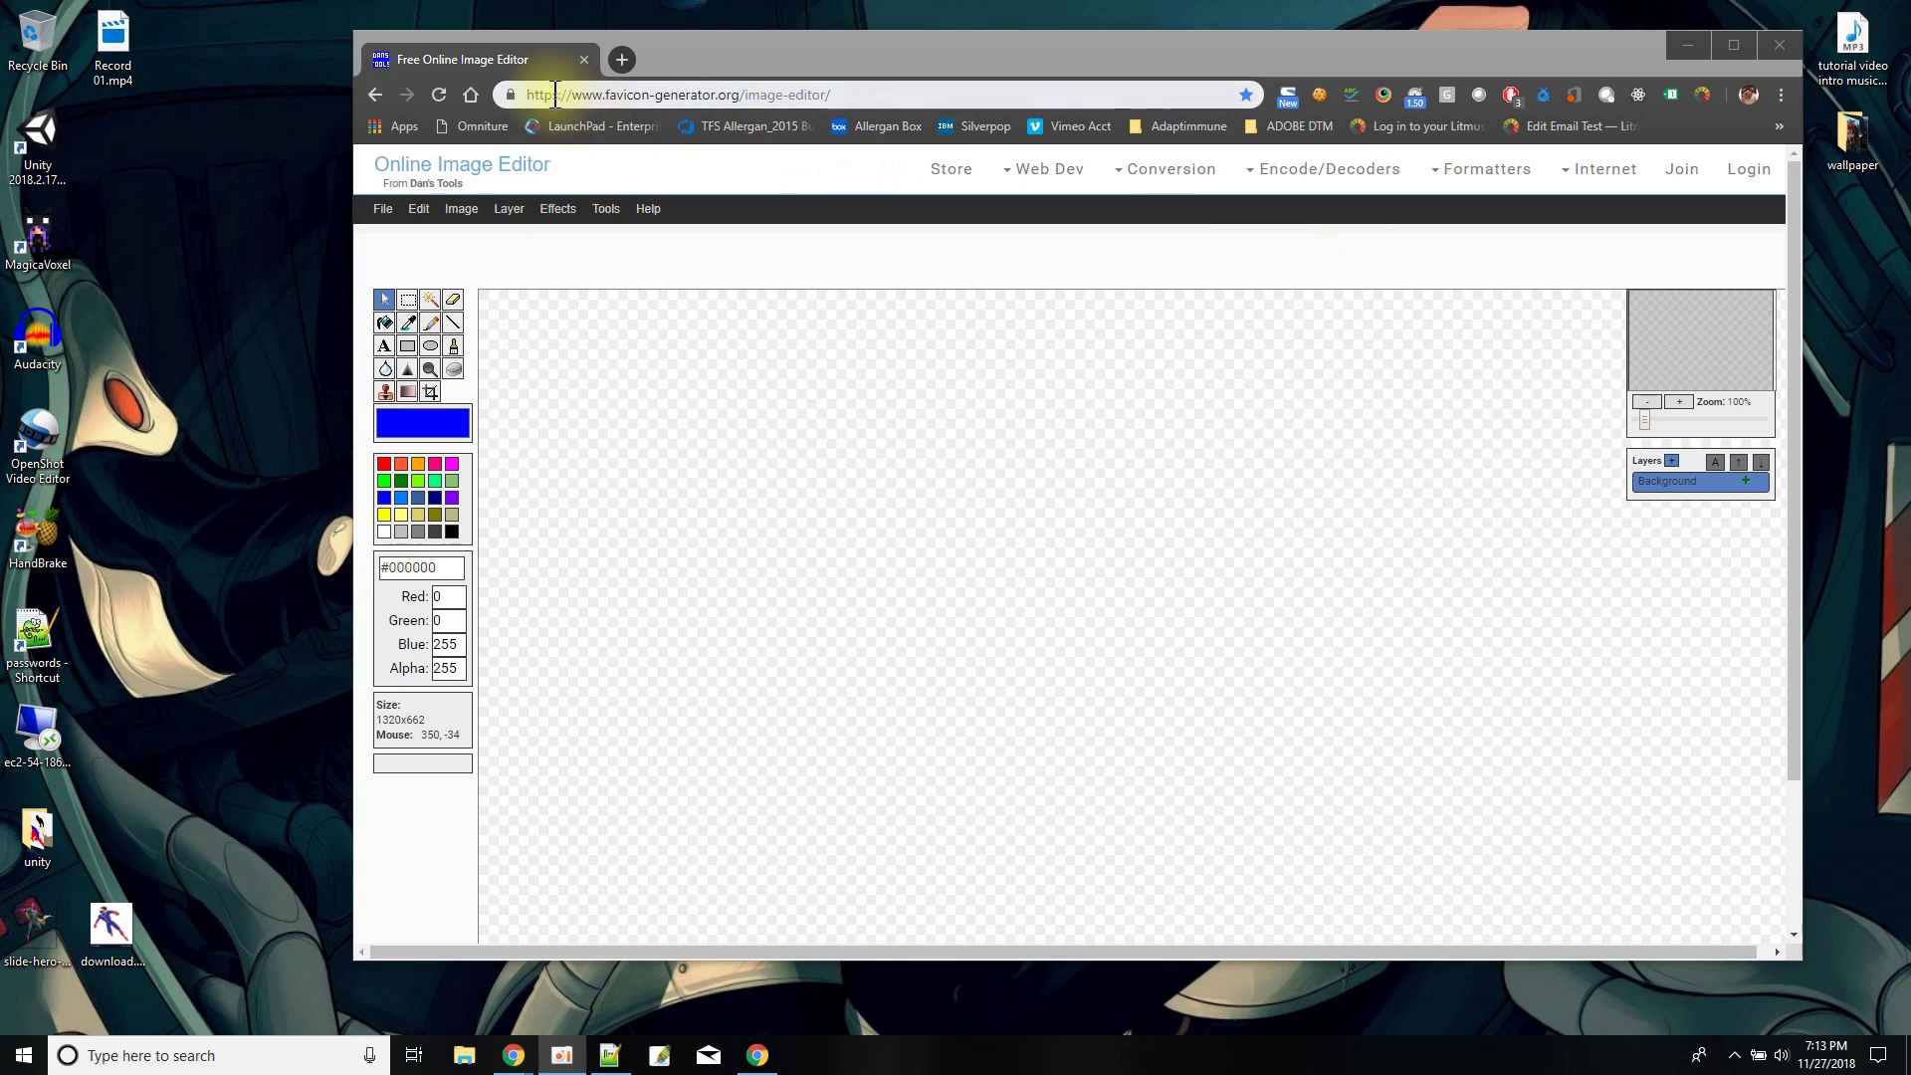
Step: Paste the favicon-generator.org image-editor URL into a new Notepad++ tab, then minimize Notepad++
{"action": "left_click_drag", "start_coordinate": [848, 95], "coordinate": [475, 129]}
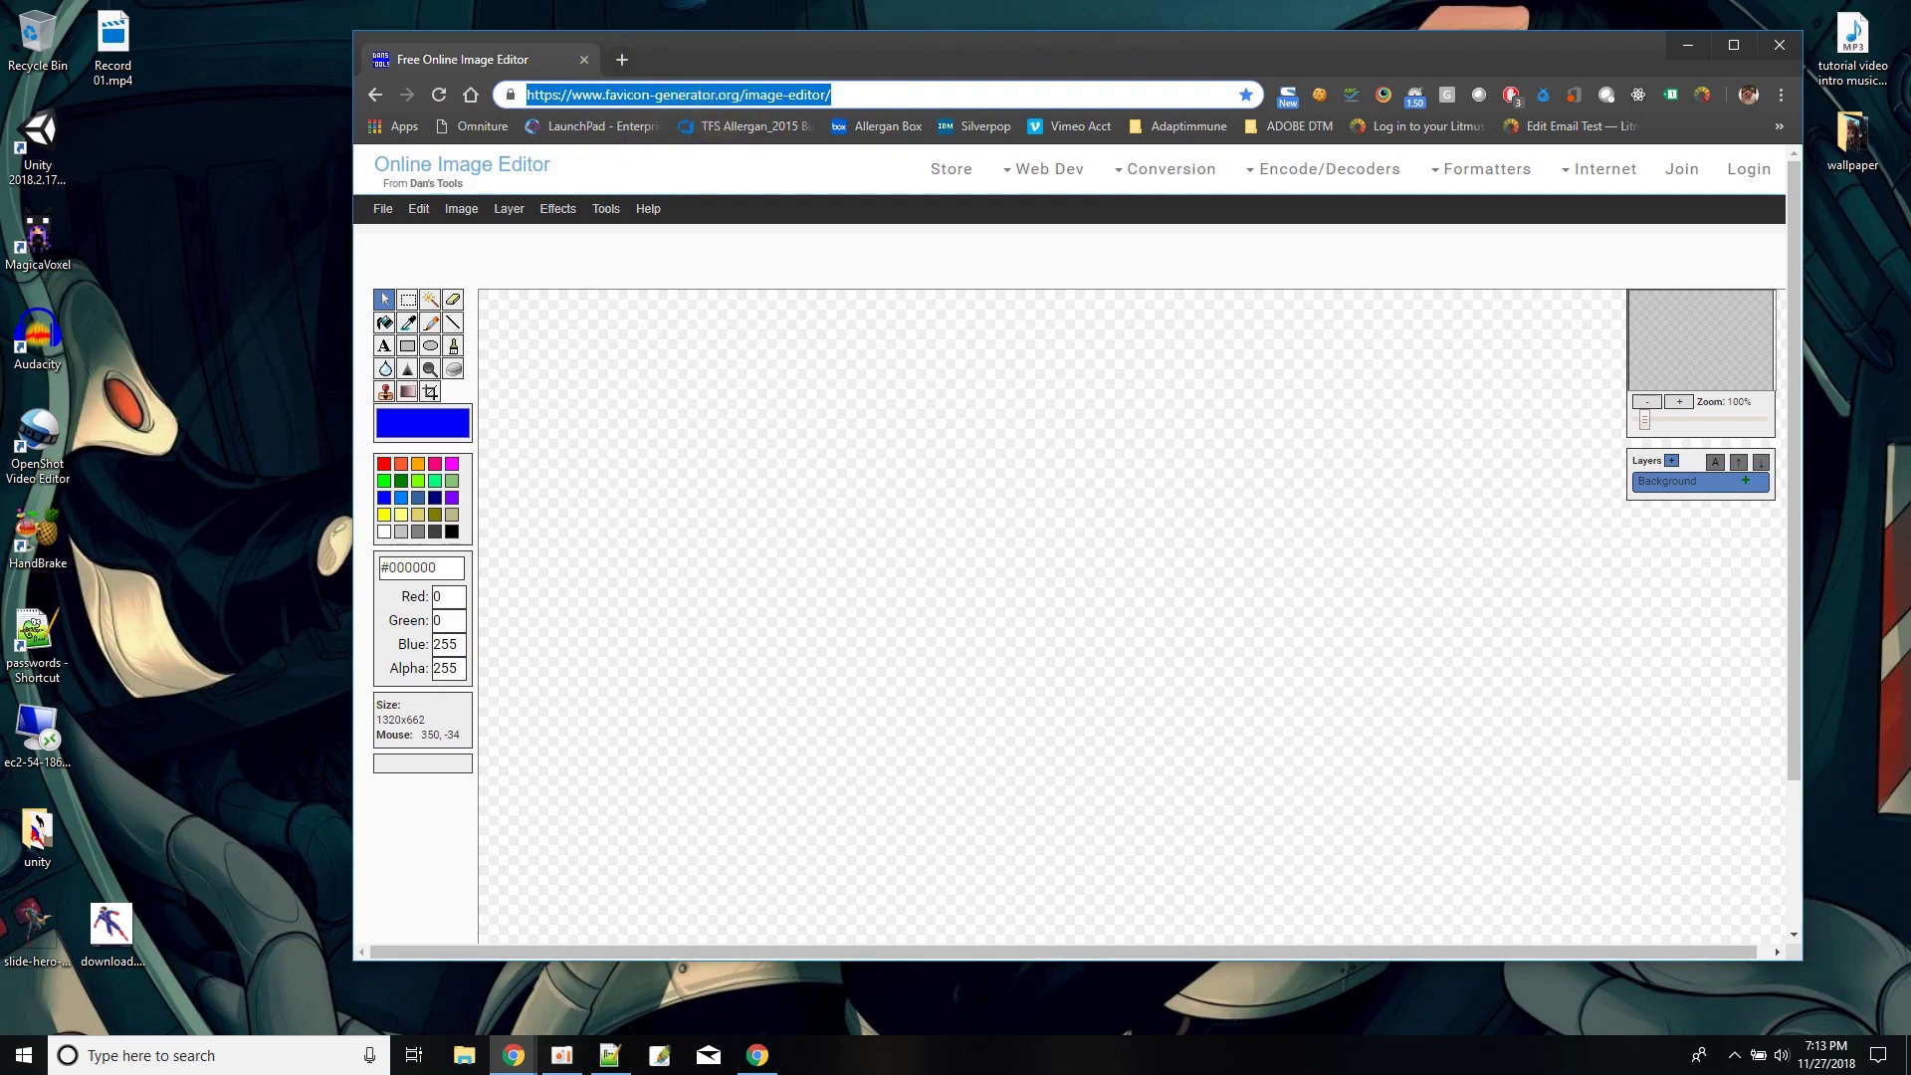
{"action": "key", "text": "ctrl+c"}
{"action": "key", "text": "alt+Tab"}
{"action": "key", "text": "ctrl+v"}
{"action": "left_click_drag", "start_coordinate": [1118, 26], "coordinate": [789, 333]}
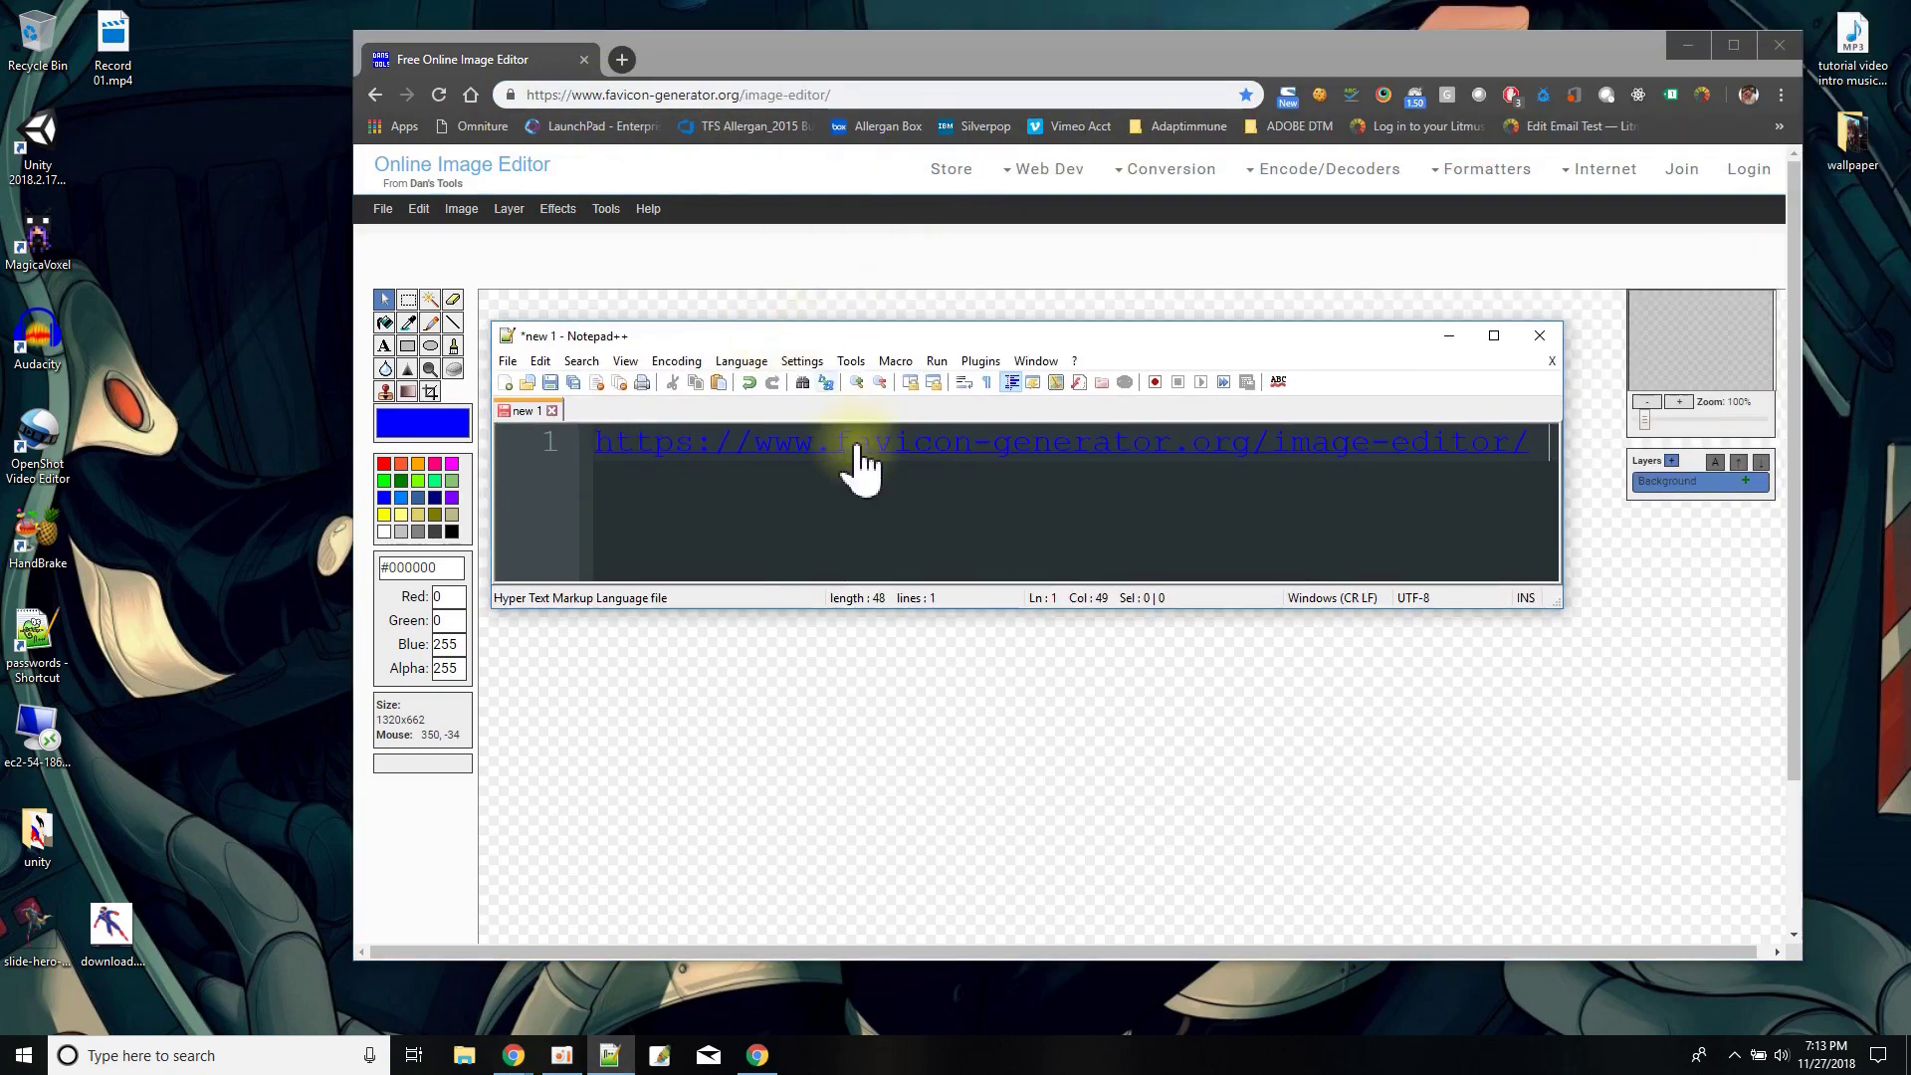
{"action": "triple_click", "coordinate": [690, 482]}
{"action": "left_click", "coordinate": [644, 462]}
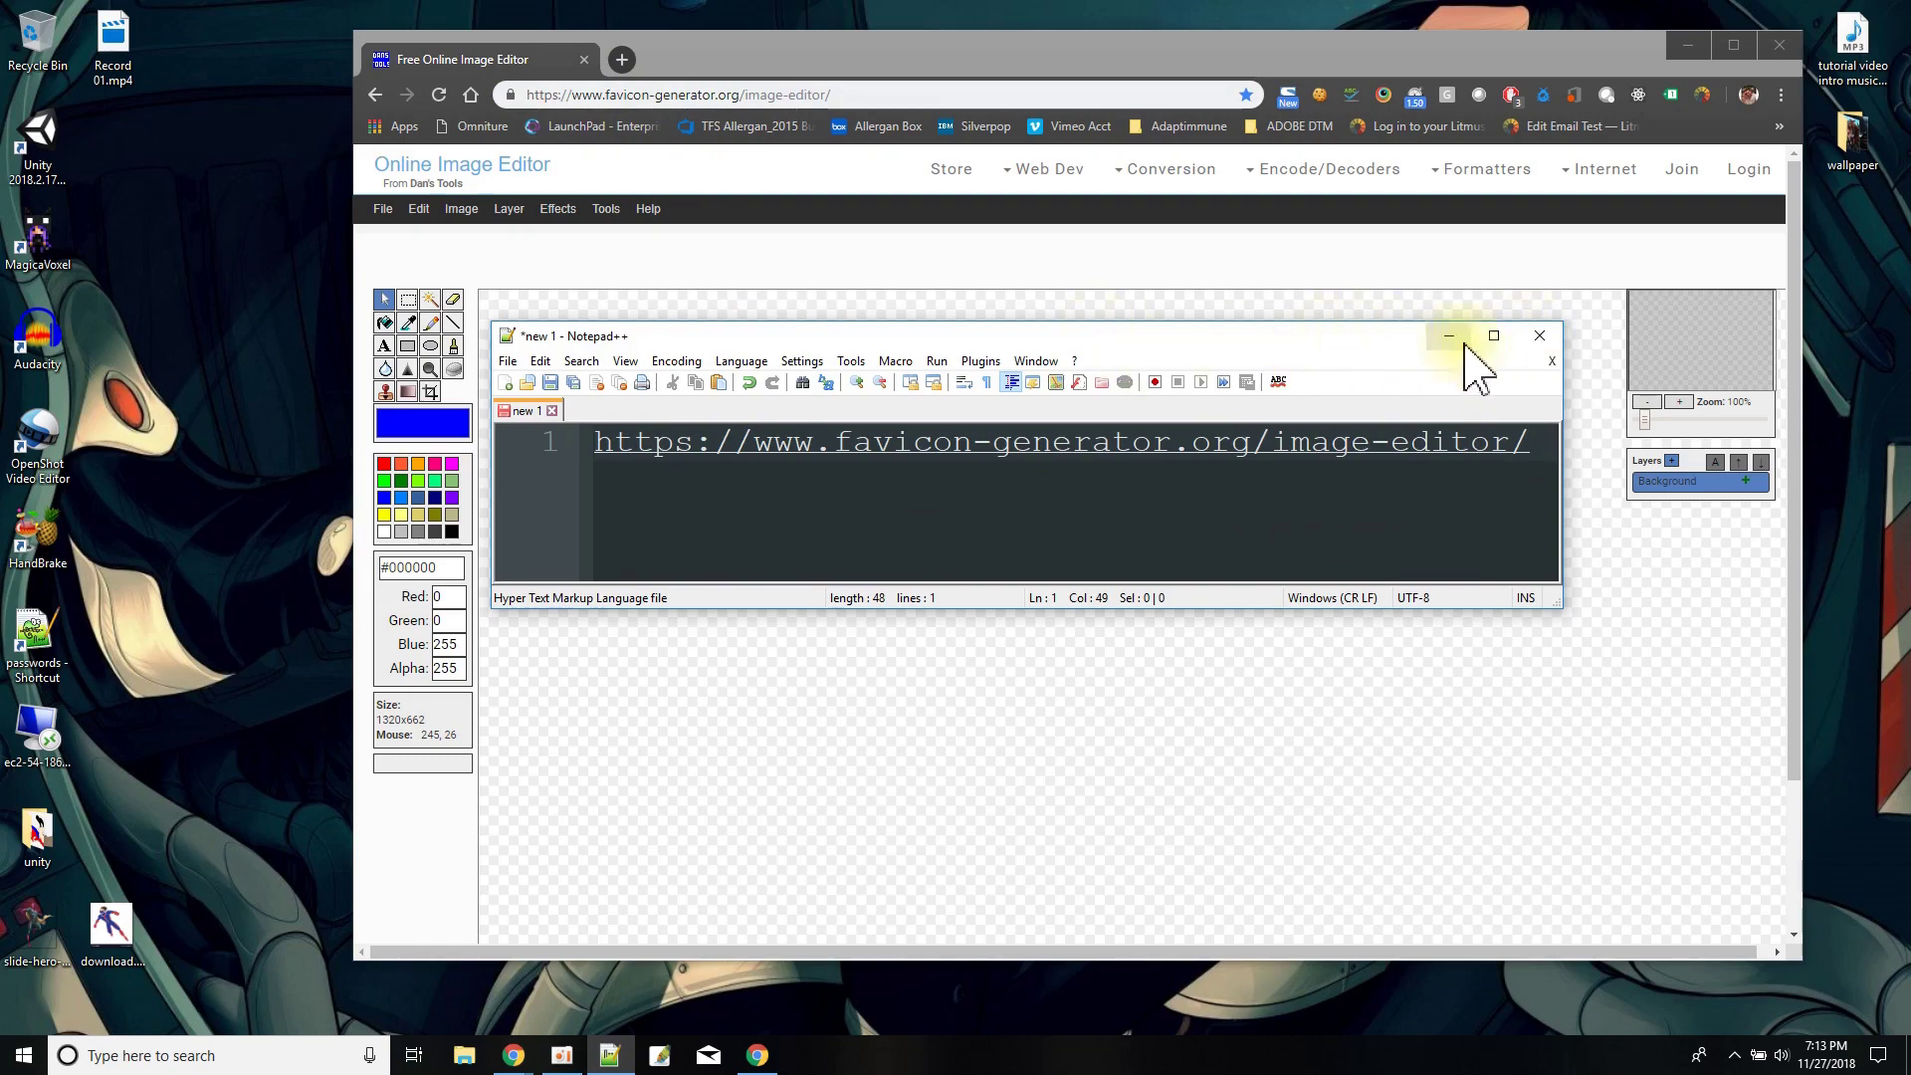
{"action": "left_click", "coordinate": [1540, 338]}
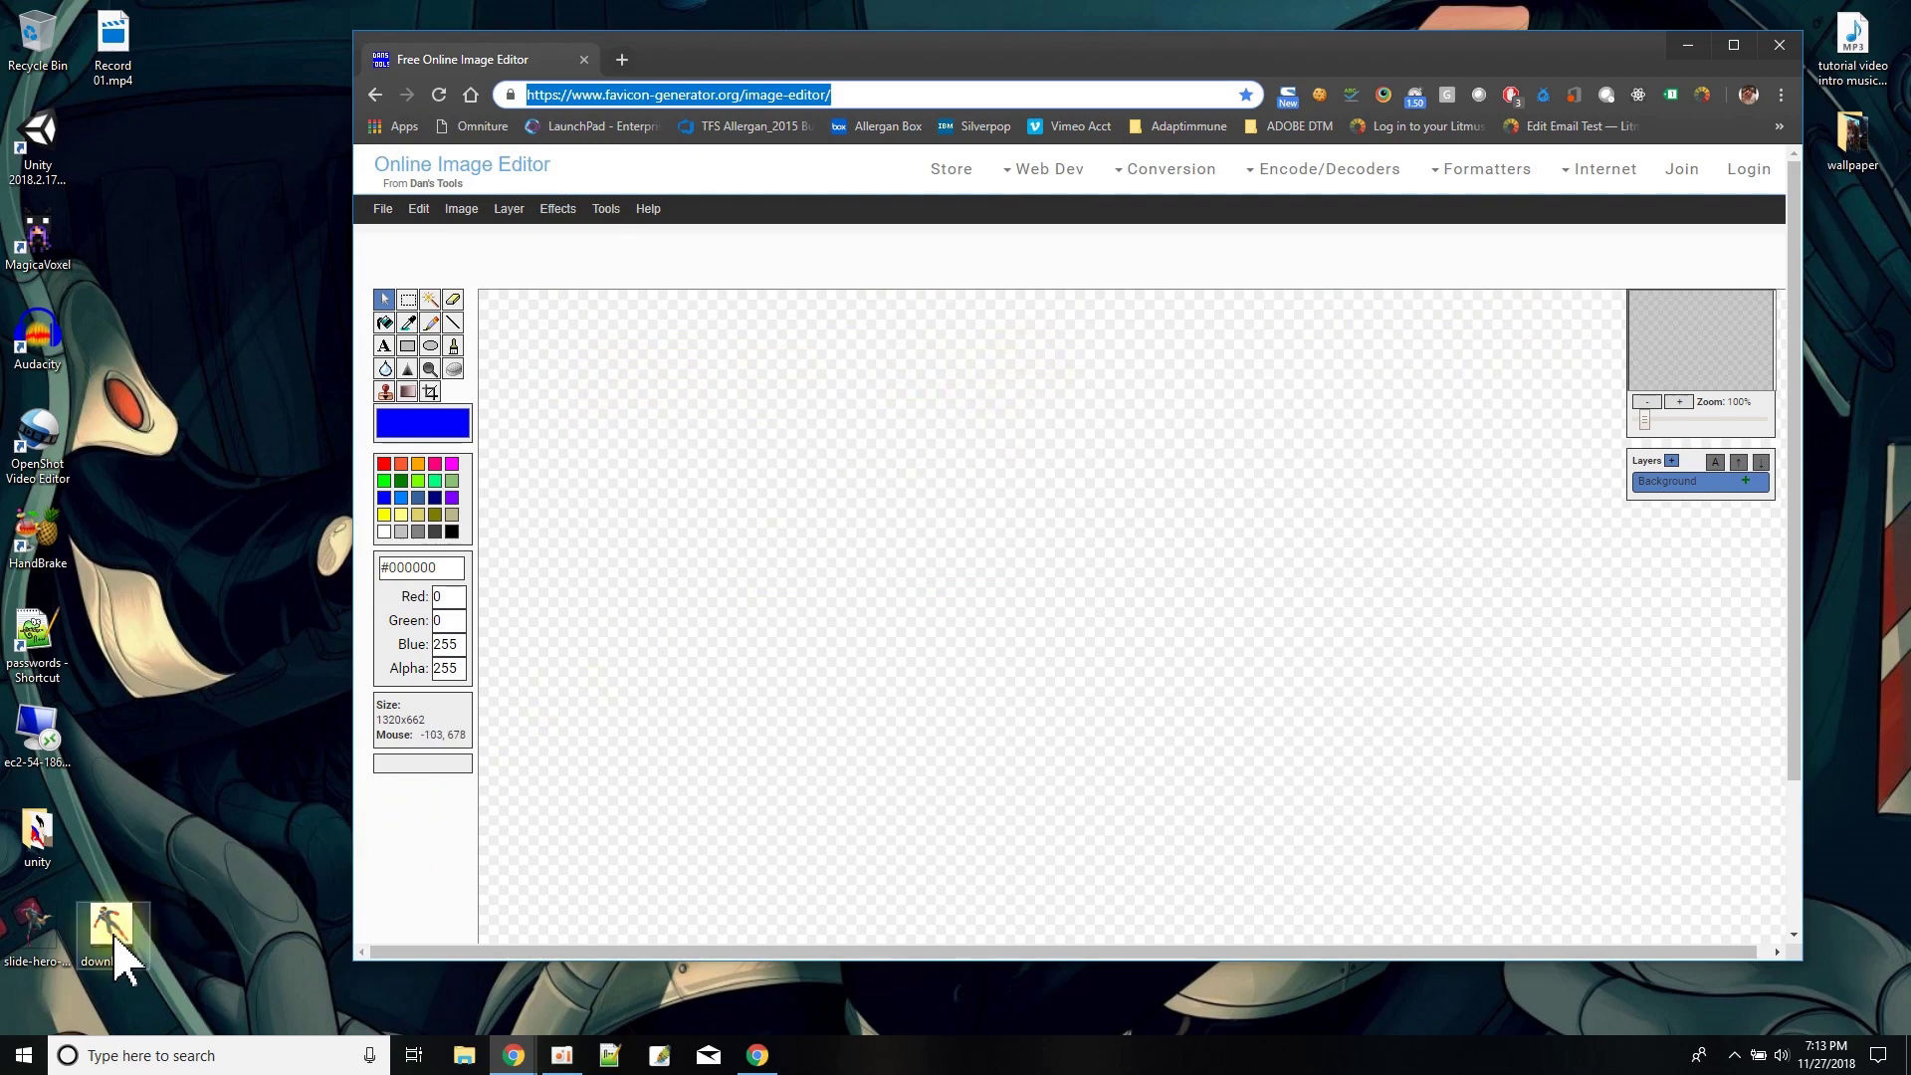
Step: Drop download.png onto the editor canvas as a 216x233 layer, cancelling the File > New dialog
{"action": "left_click_drag", "start_coordinate": [116, 942], "coordinate": [649, 400]}
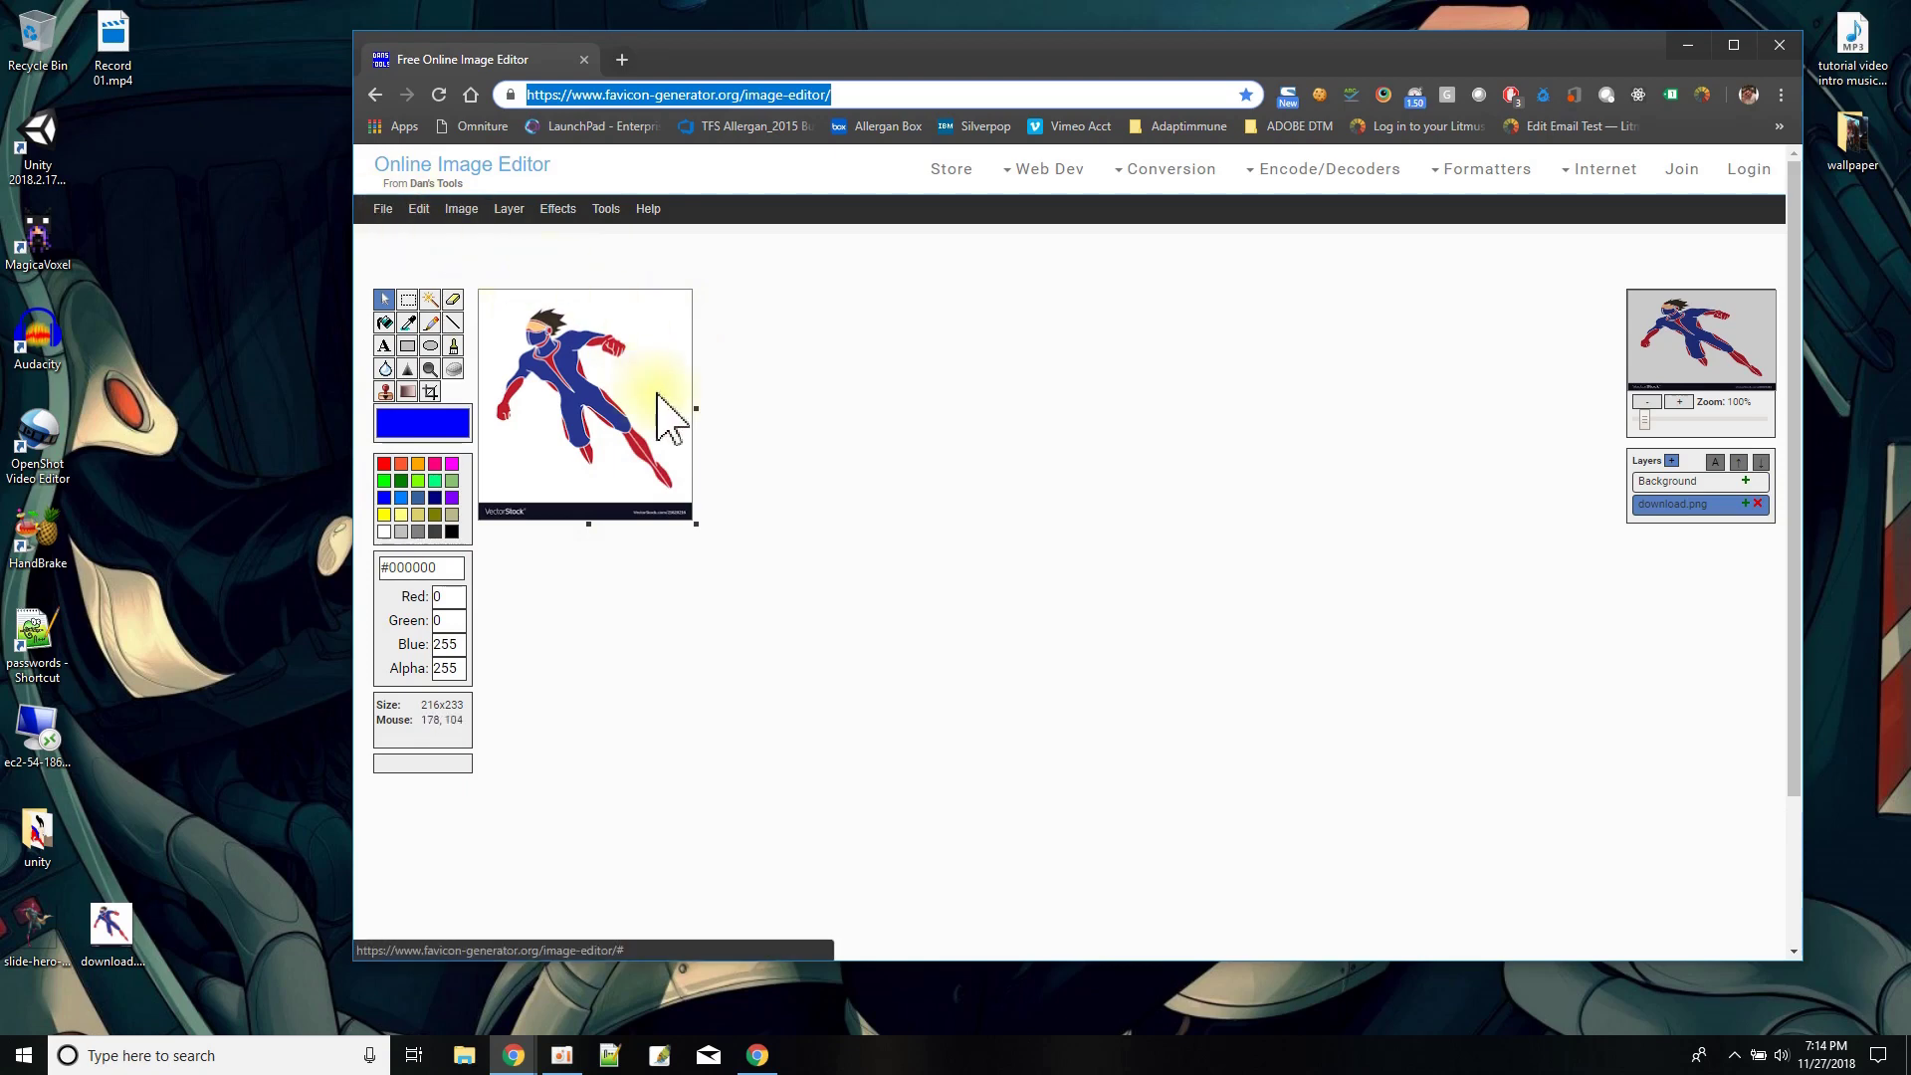
{"action": "left_click", "coordinate": [381, 209]}
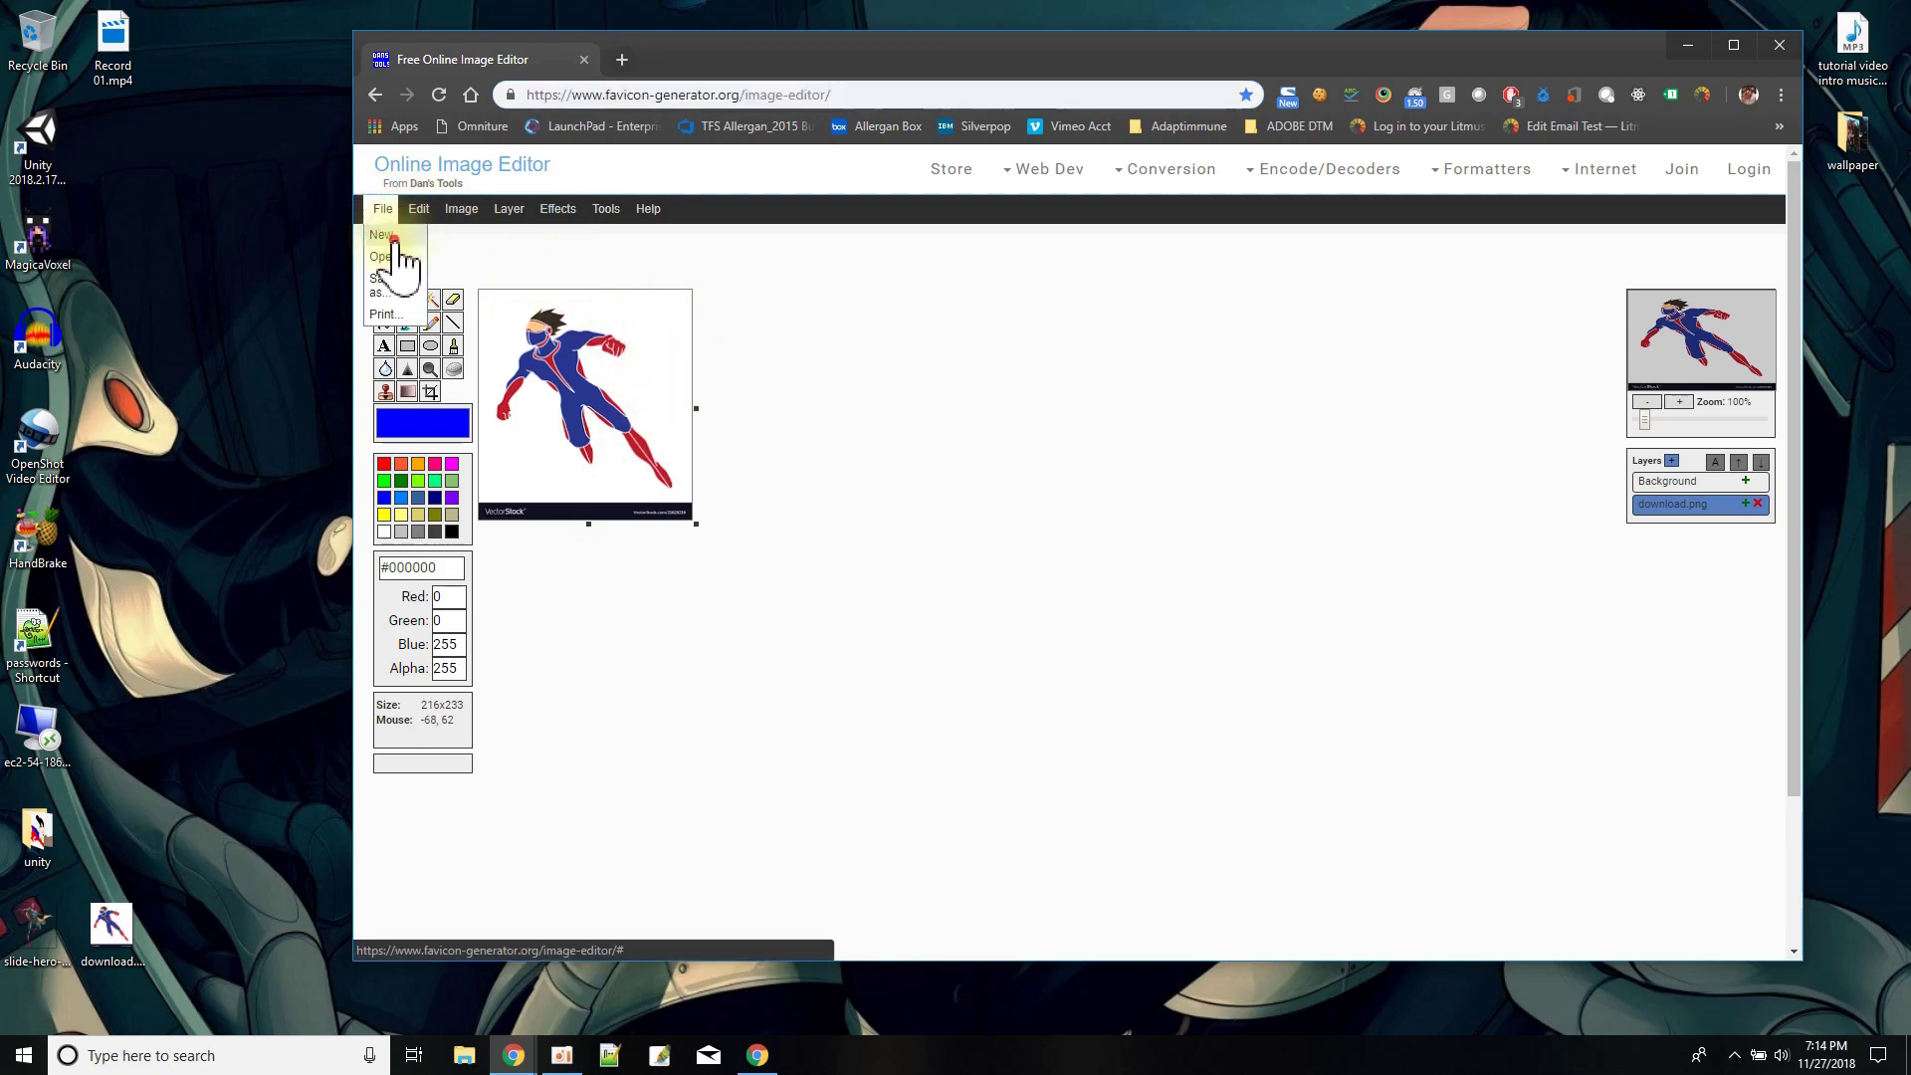
{"action": "left_click", "coordinate": [393, 242]}
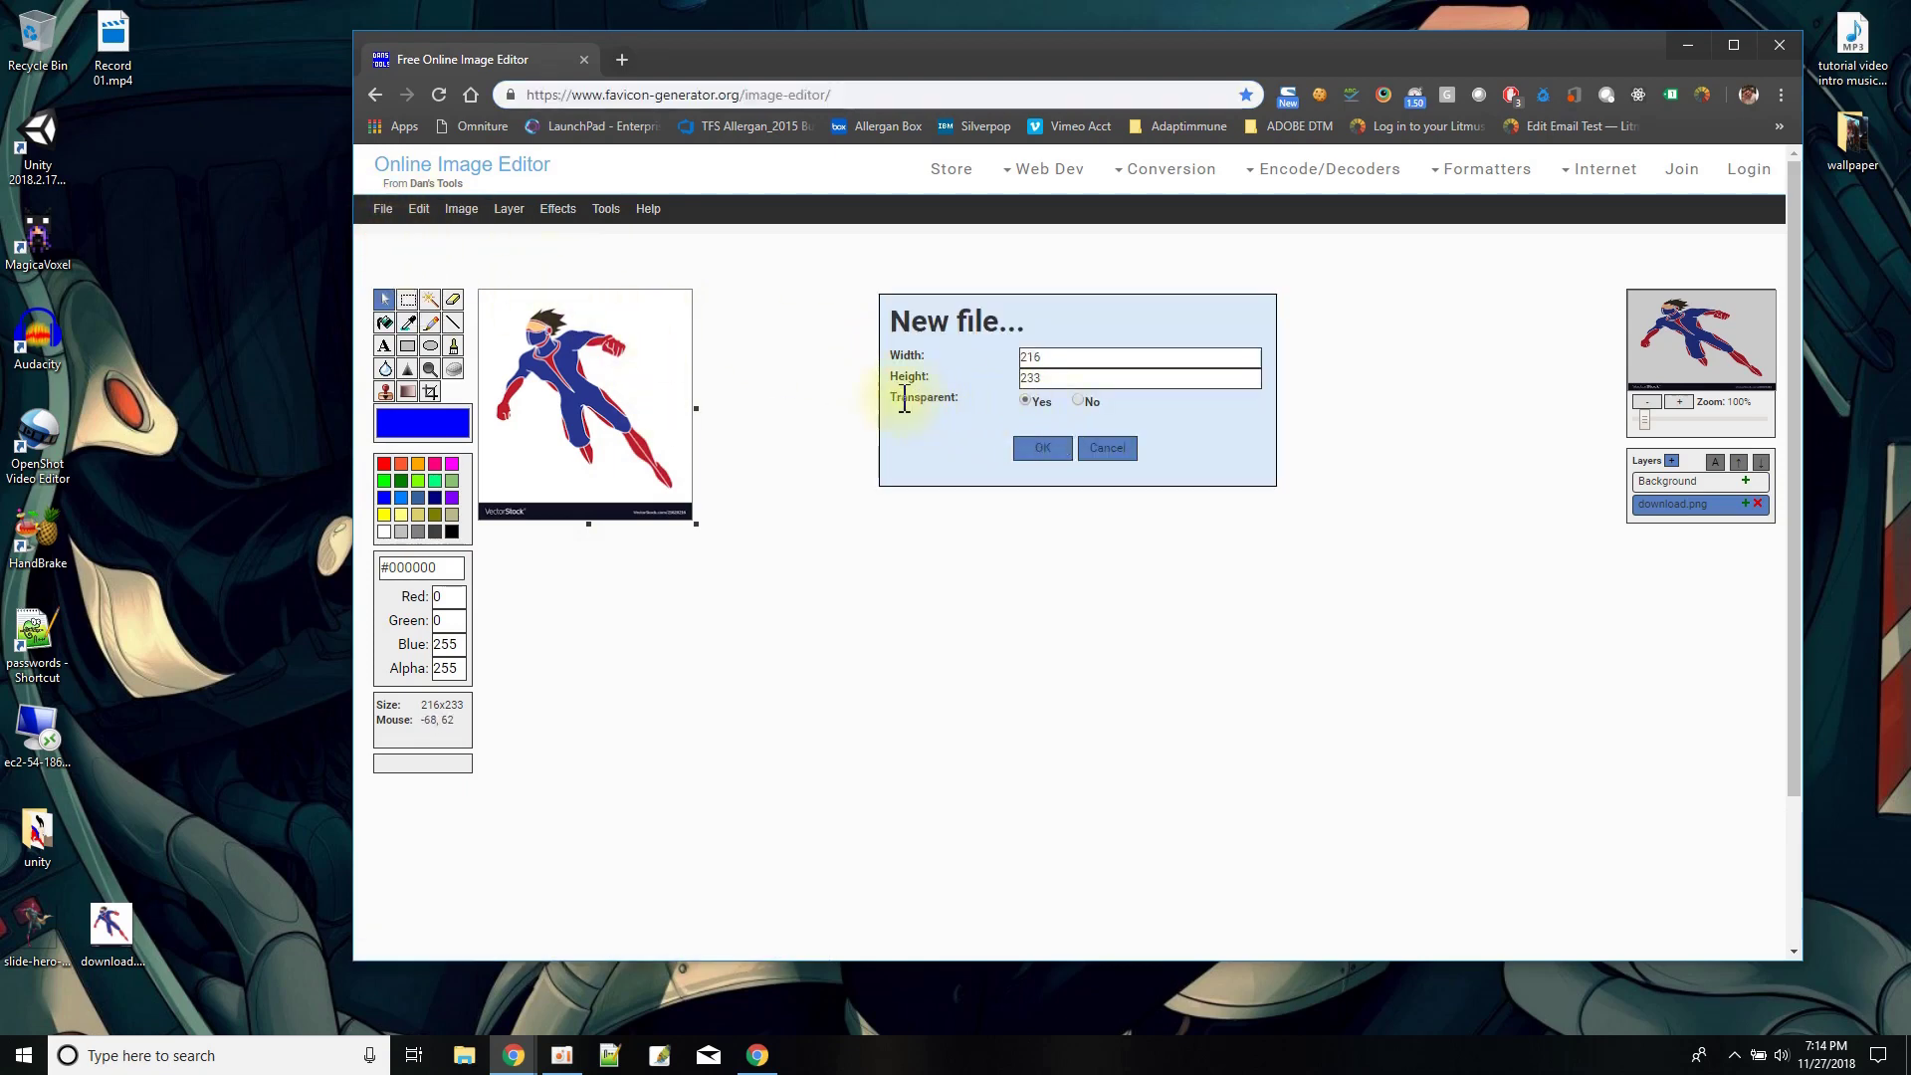
{"action": "left_click", "coordinate": [1107, 447]}
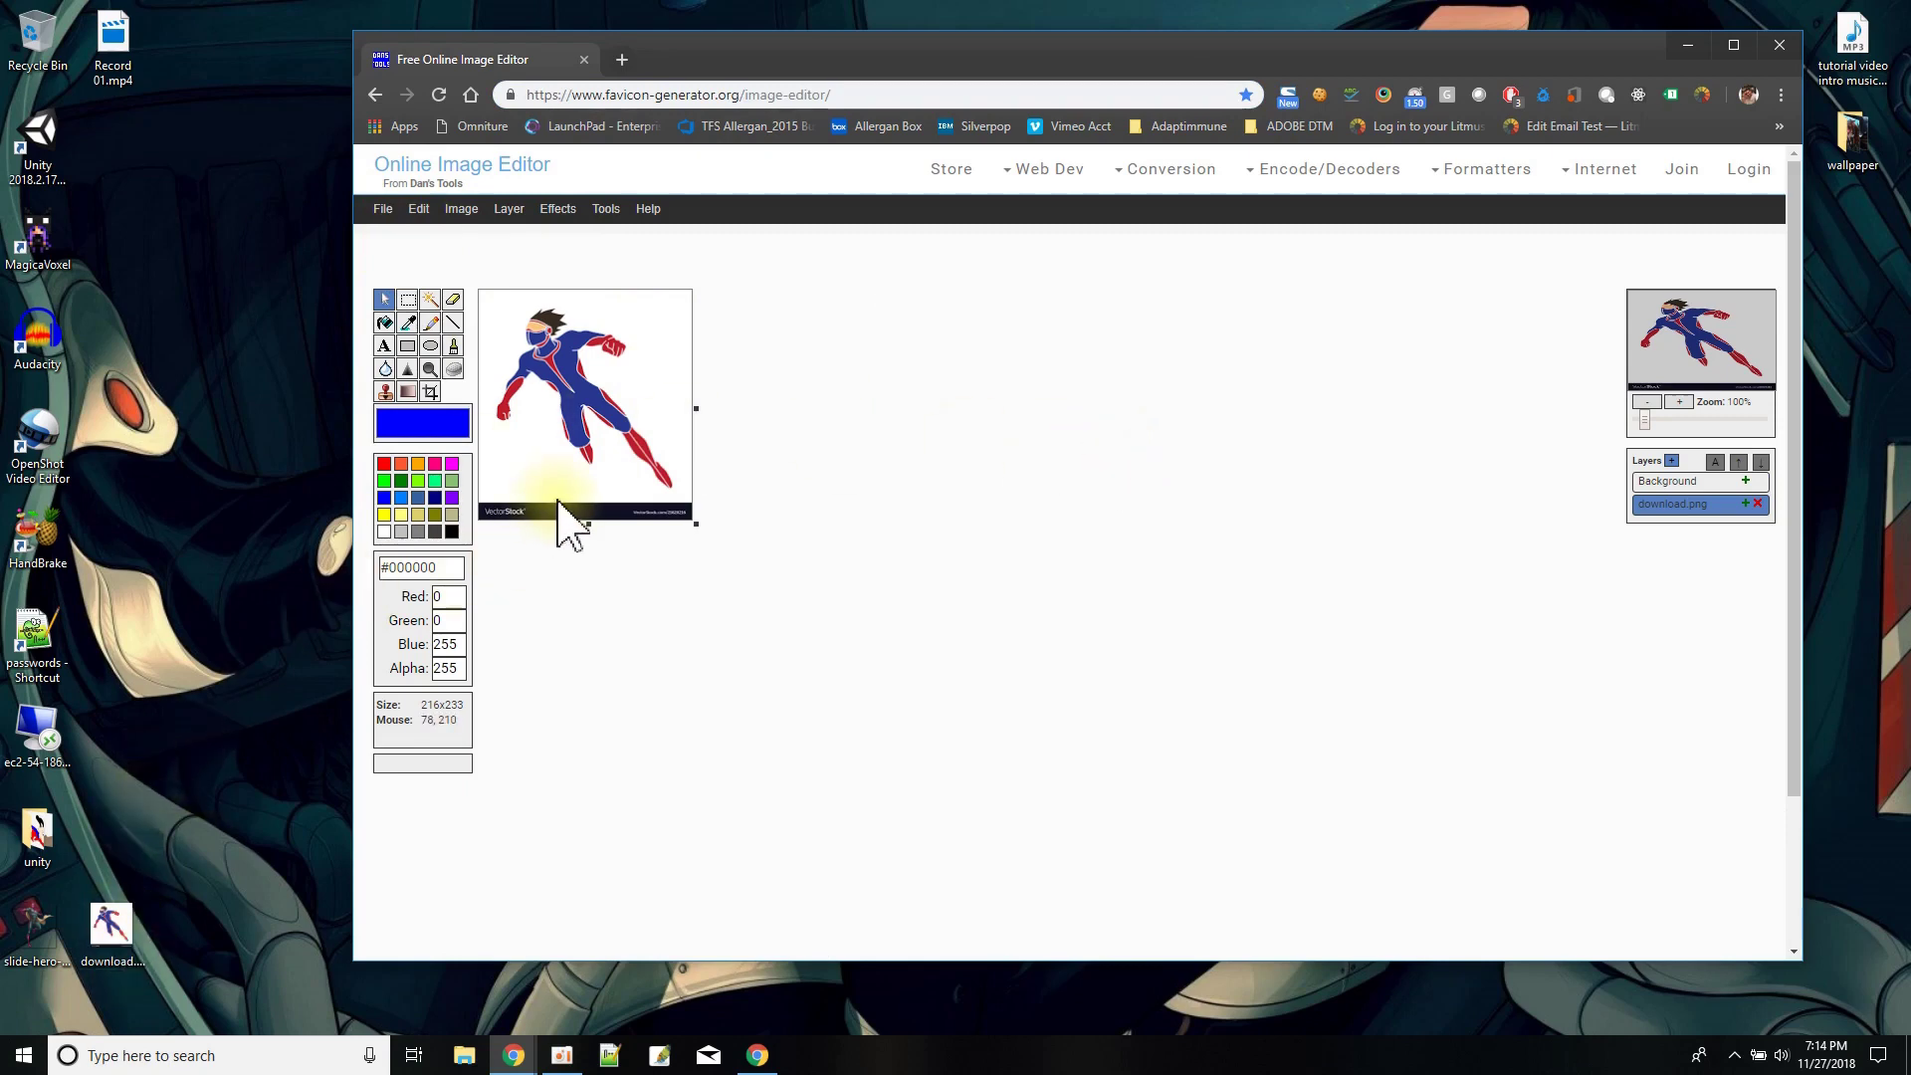
Step: Clear the white background with the Magic Wand and erase the VectorStock watermark strip
{"action": "left_click", "coordinate": [430, 300]}
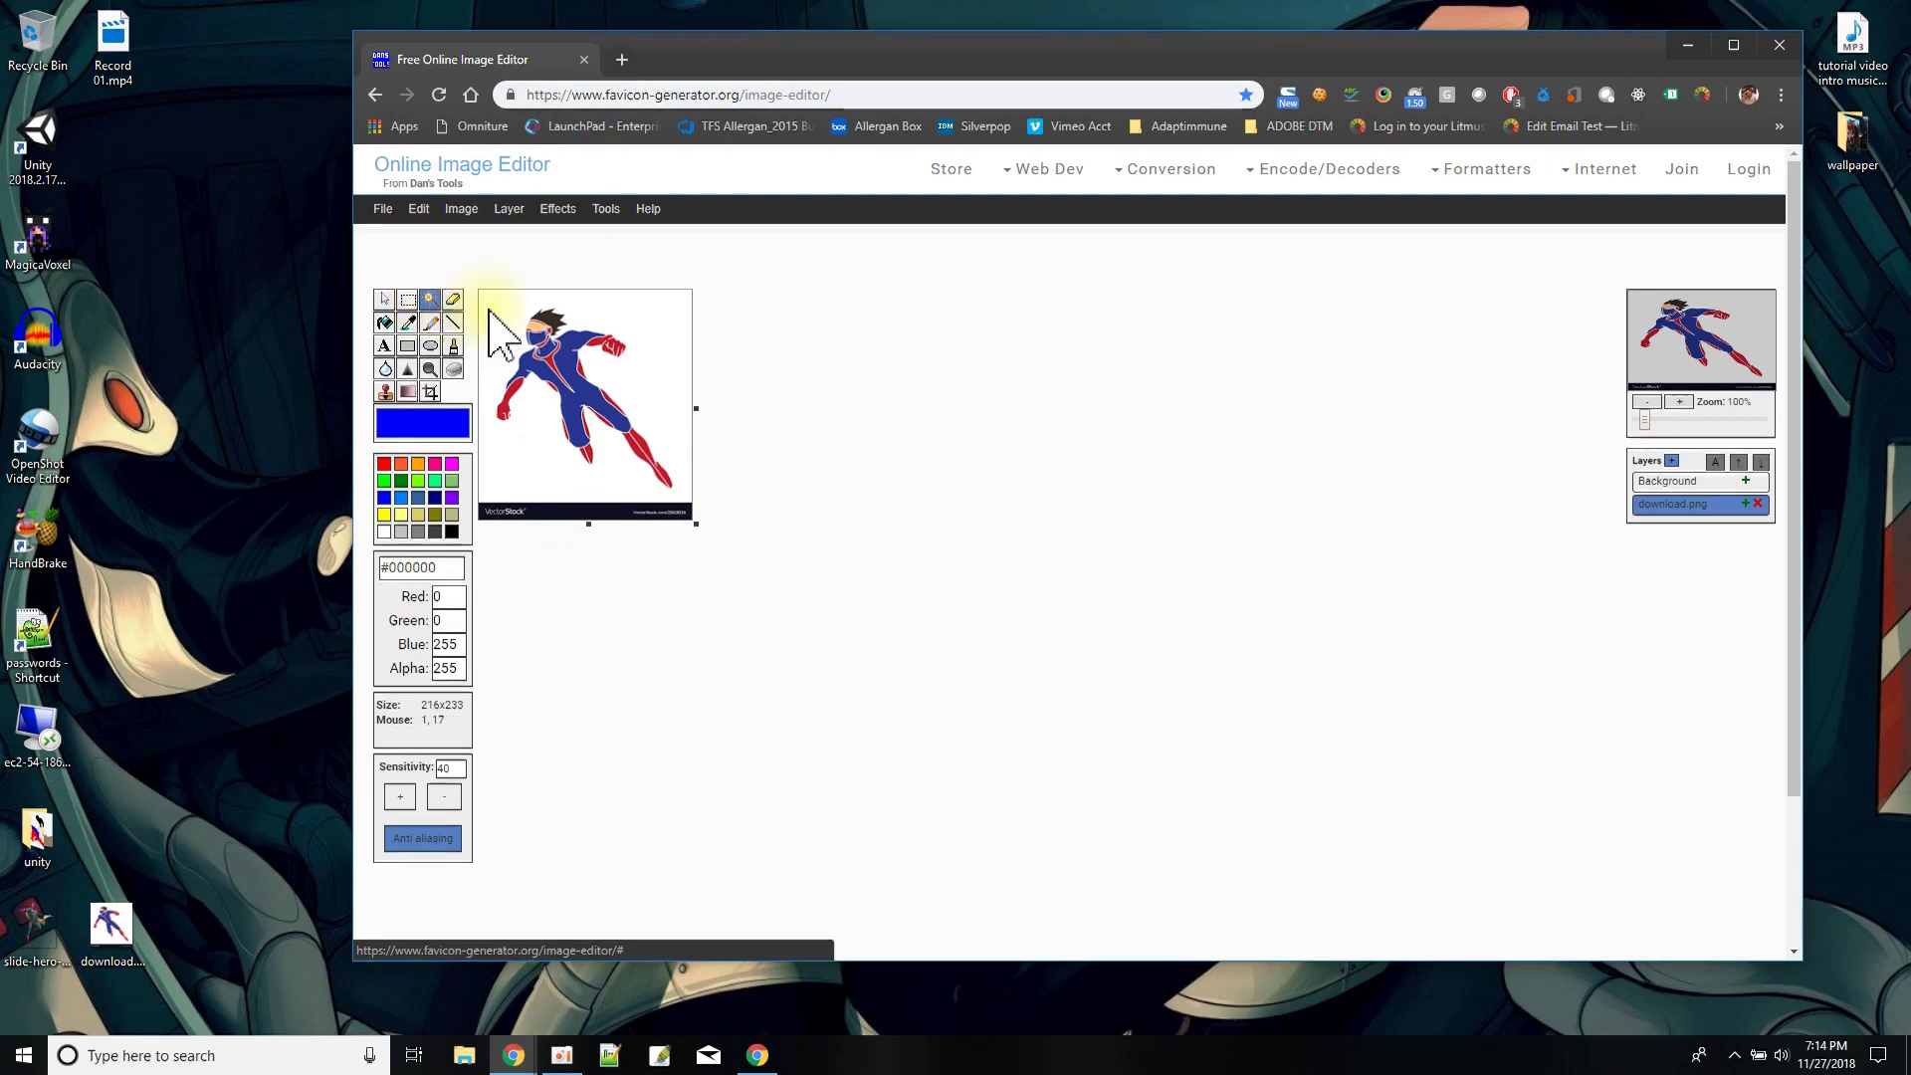
{"action": "left_click", "coordinate": [644, 314]}
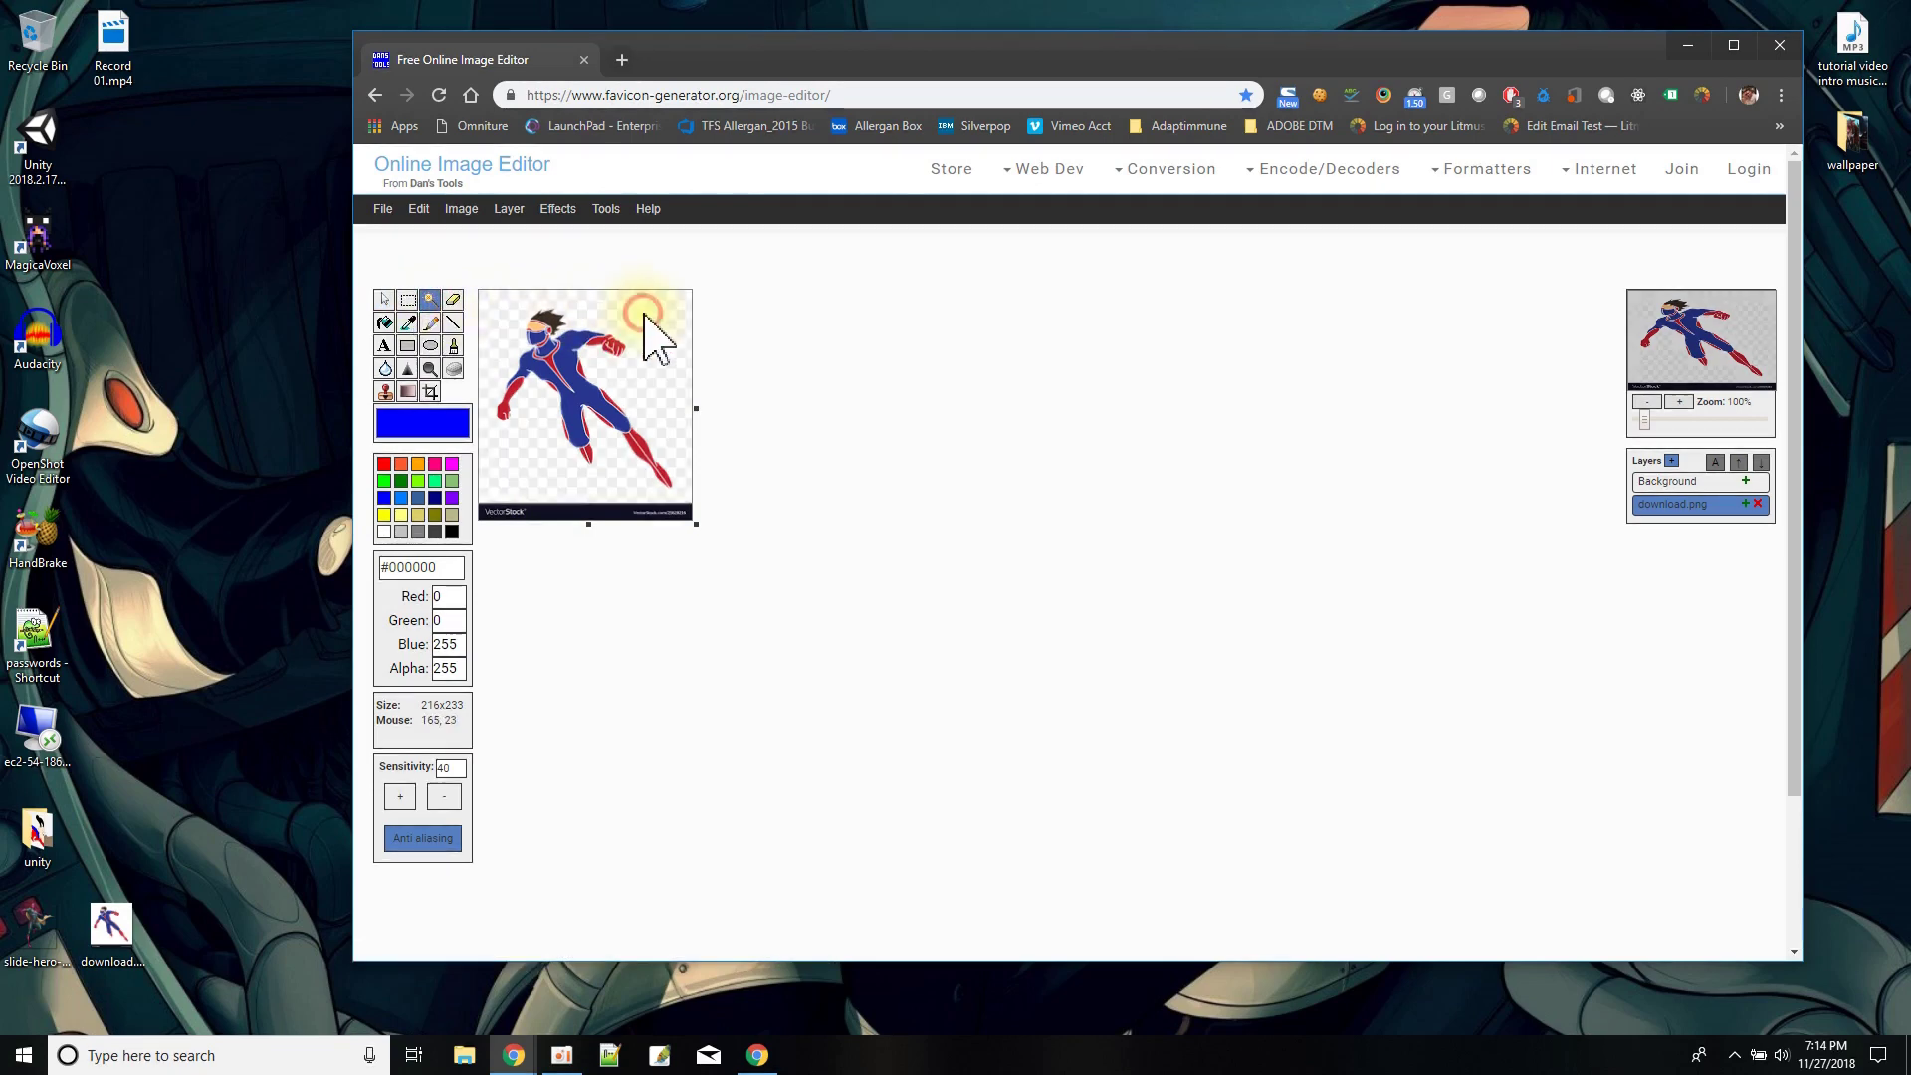
{"action": "left_click", "coordinate": [585, 467]}
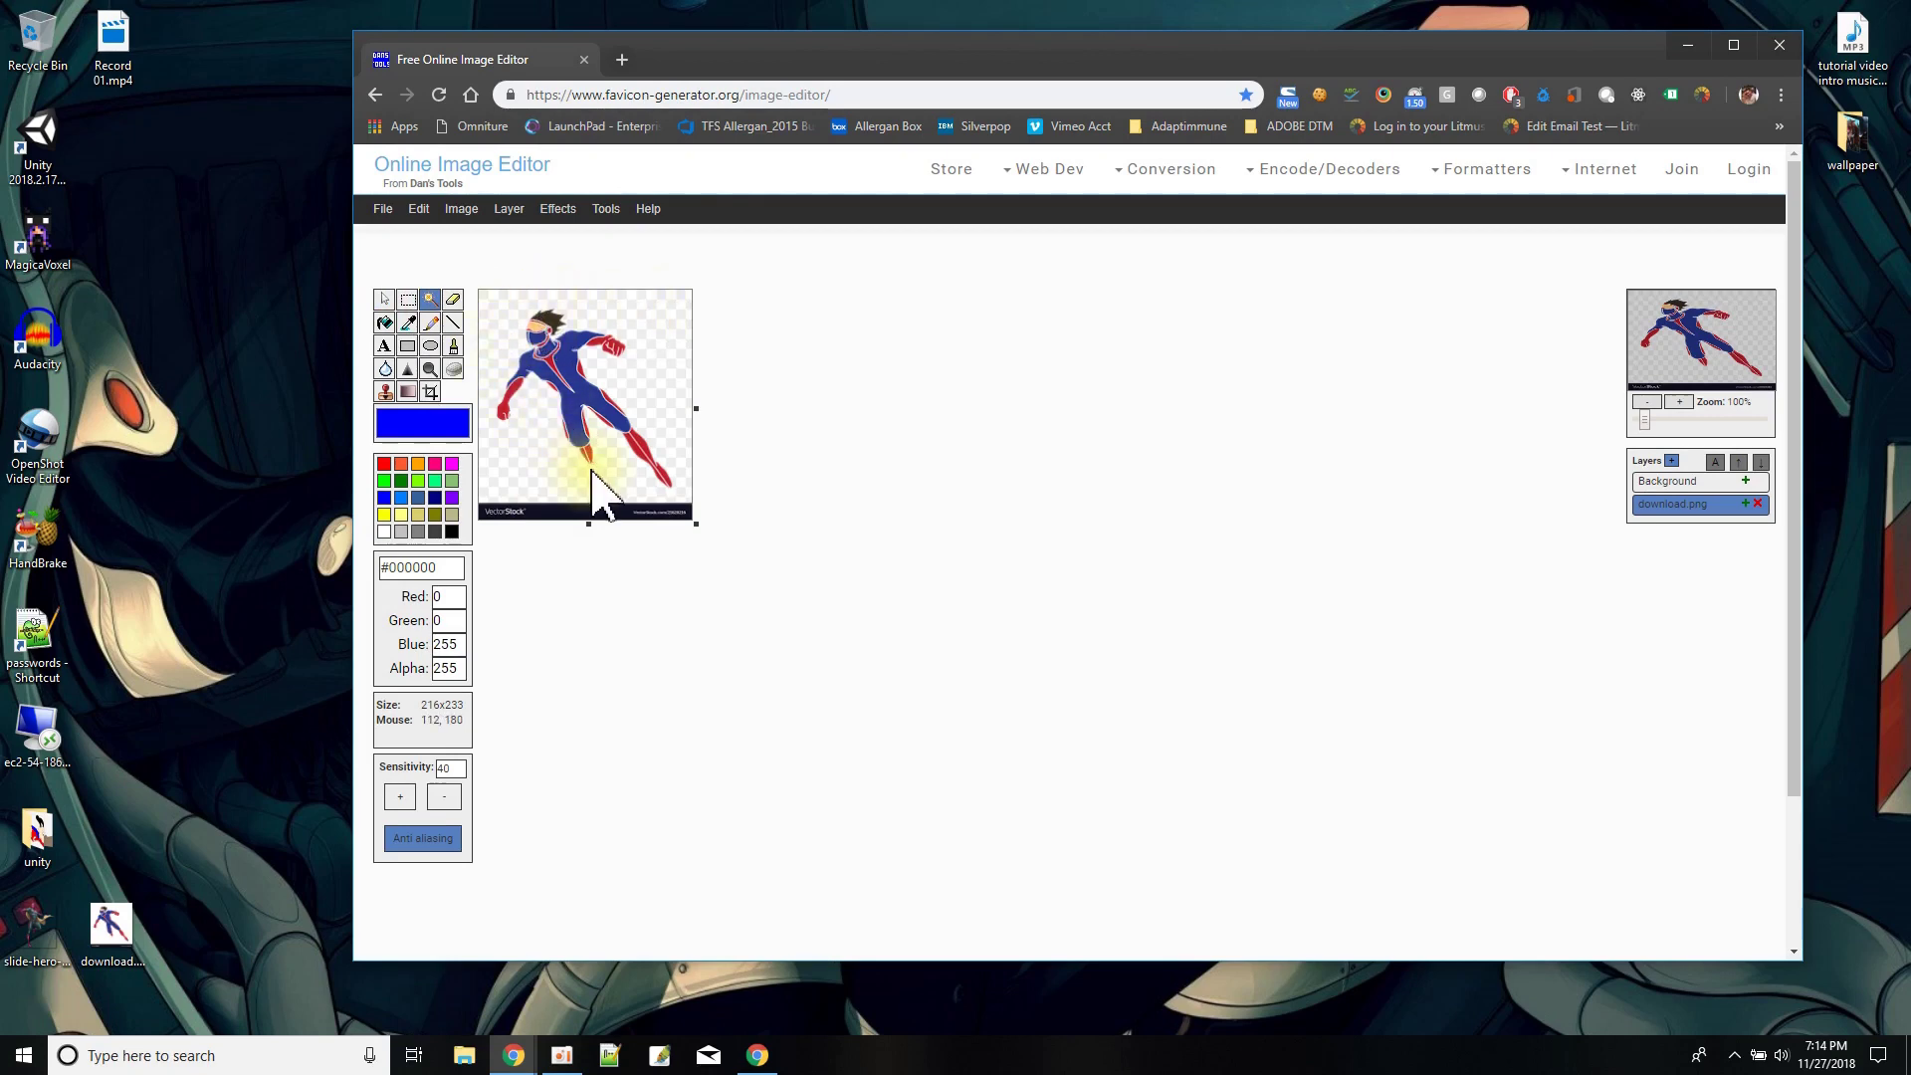
{"action": "scroll", "coordinate": [600, 488], "scroll_direction": "up", "scroll_amount": 2}
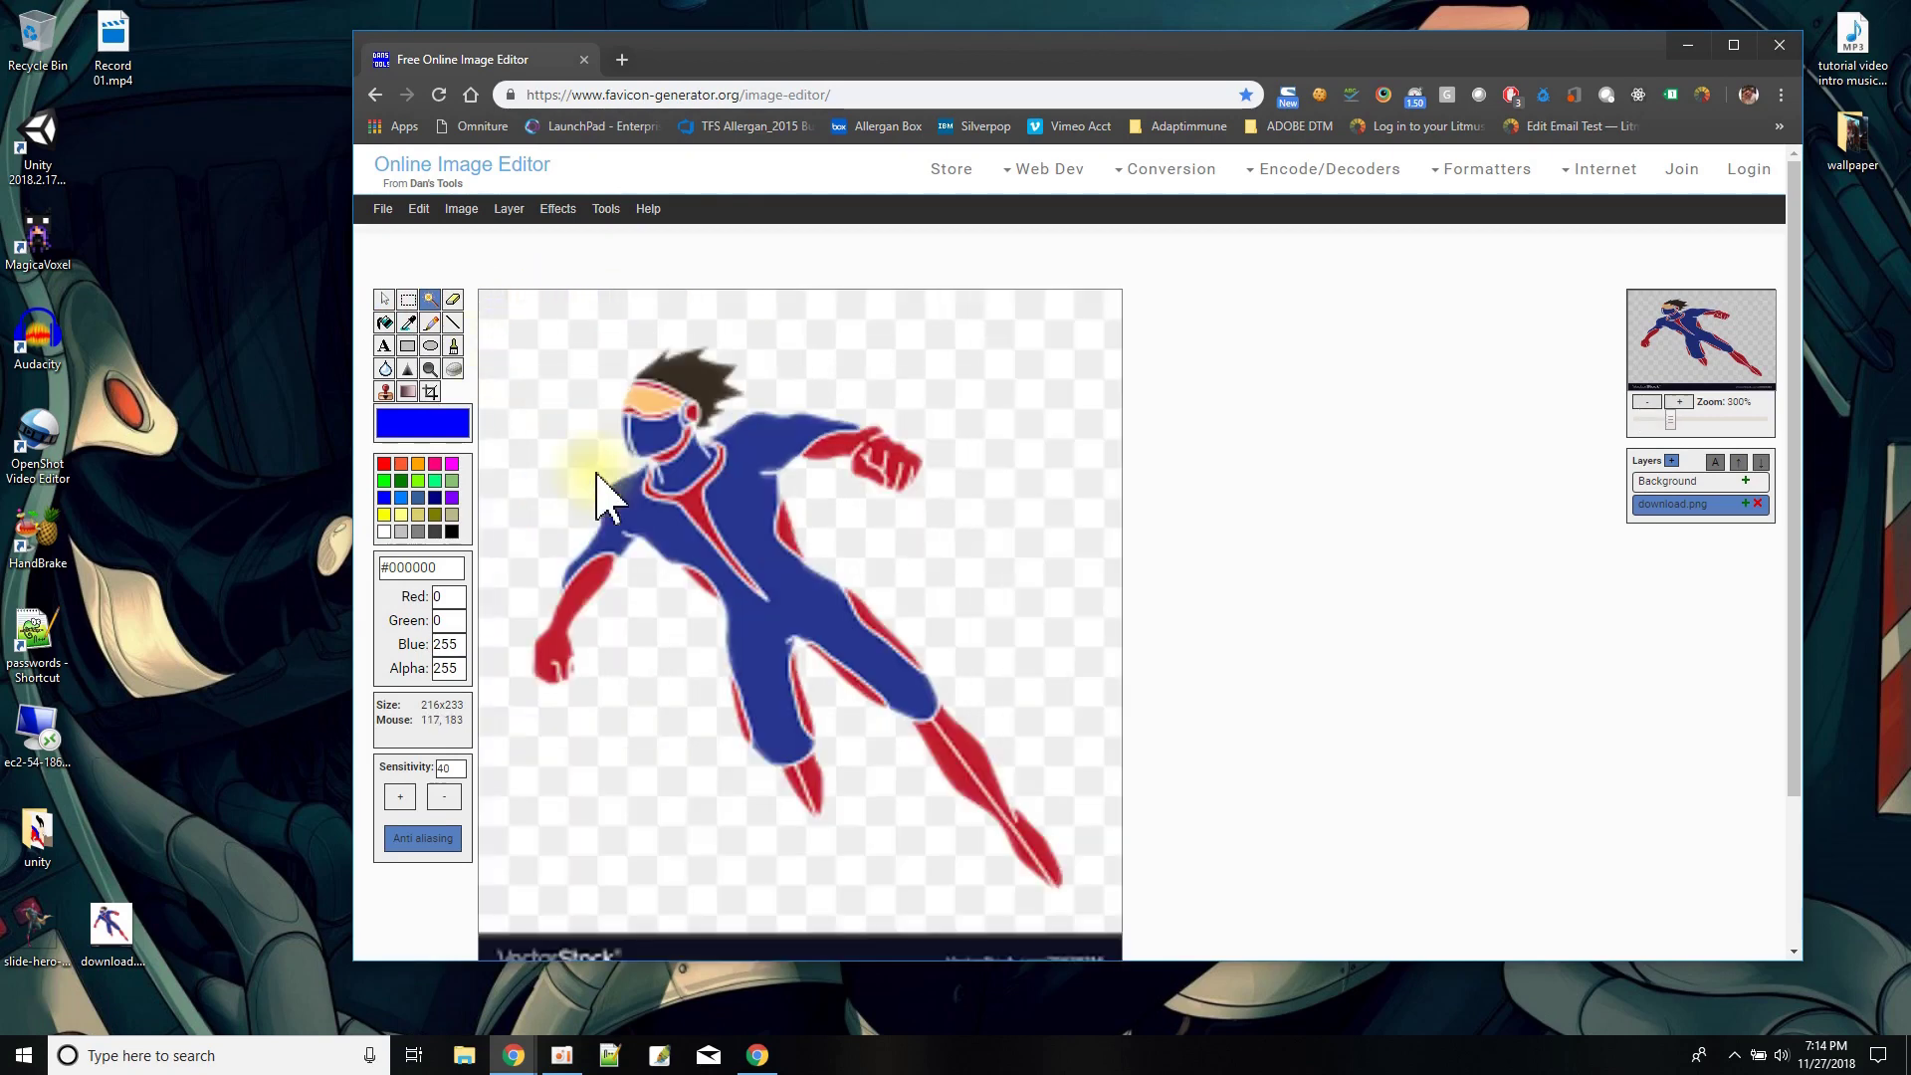
{"action": "scroll", "coordinate": [600, 488], "scroll_direction": "down", "scroll_amount": 1}
{"action": "scroll", "coordinate": [600, 488], "scroll_direction": "up", "scroll_amount": 1}
{"action": "scroll", "coordinate": [598, 473], "scroll_direction": "down", "scroll_amount": 1}
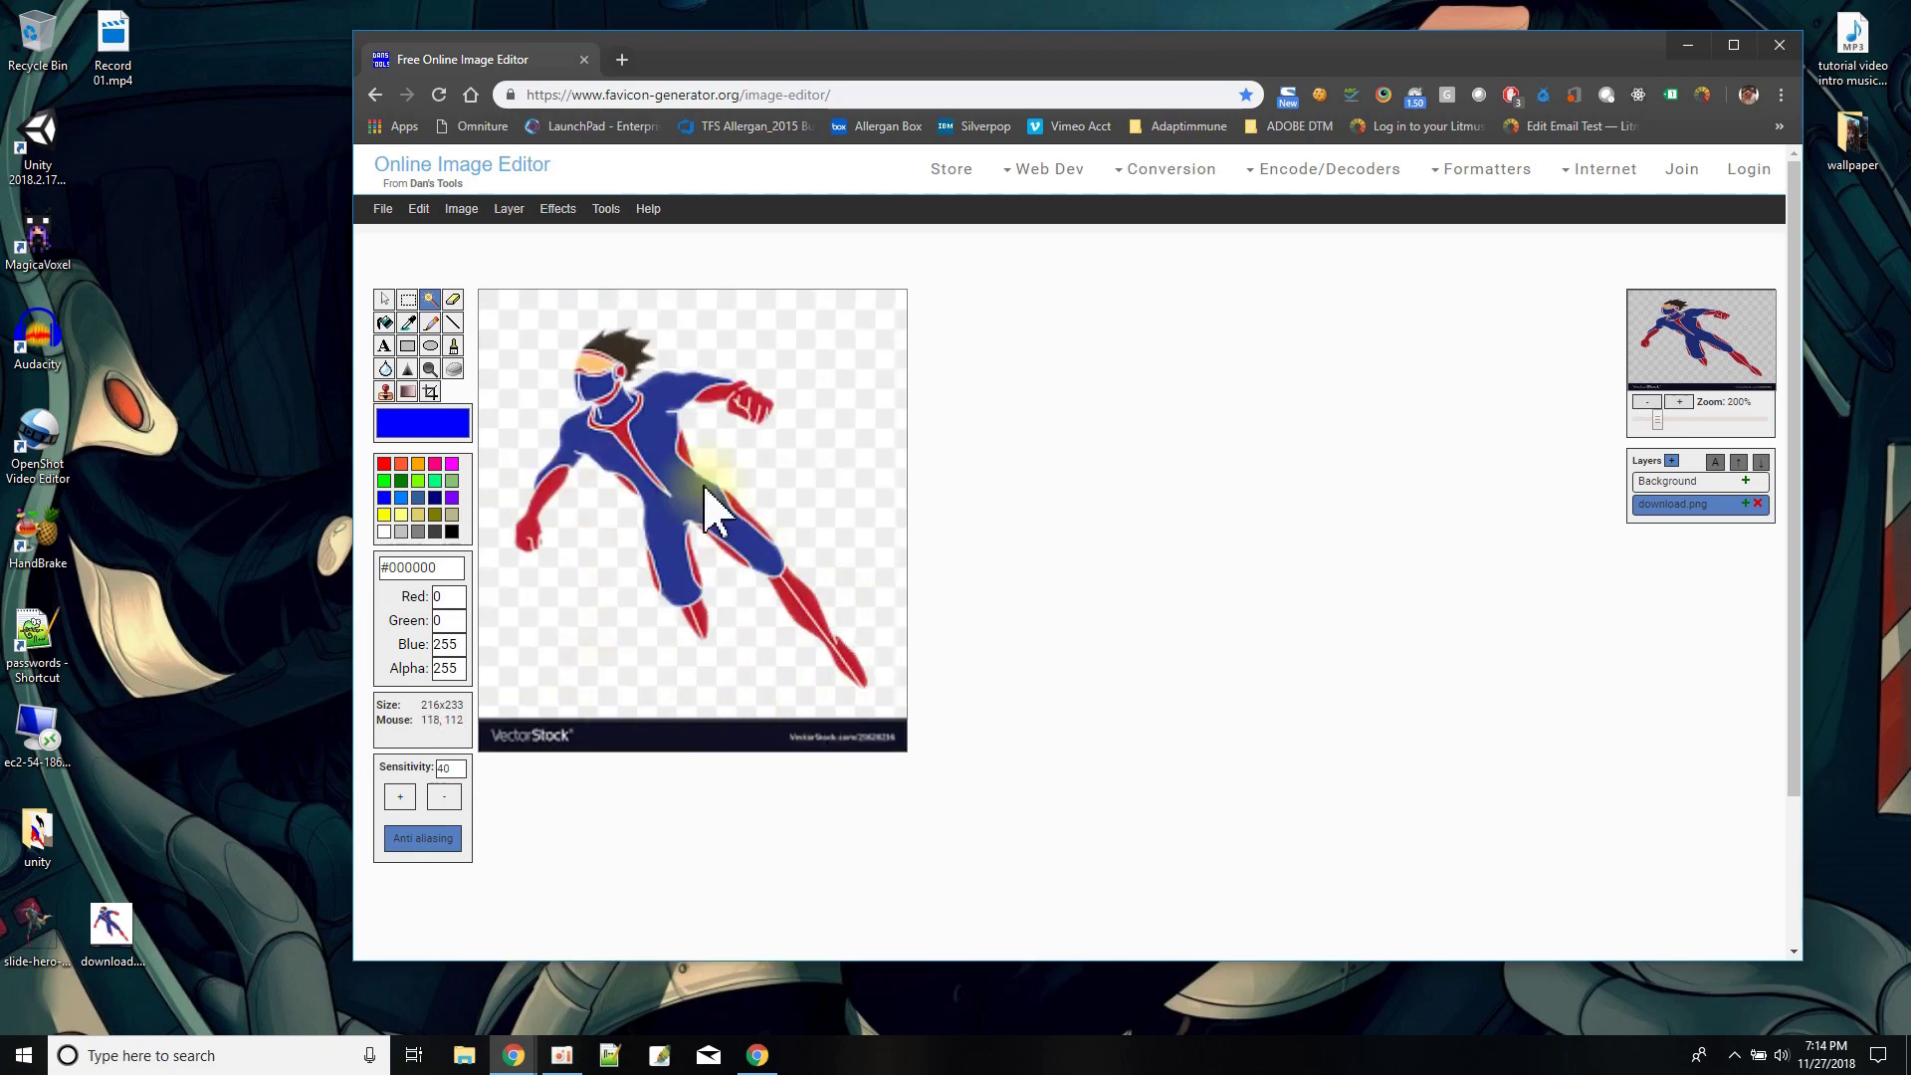
{"action": "left_click", "coordinate": [454, 301]}
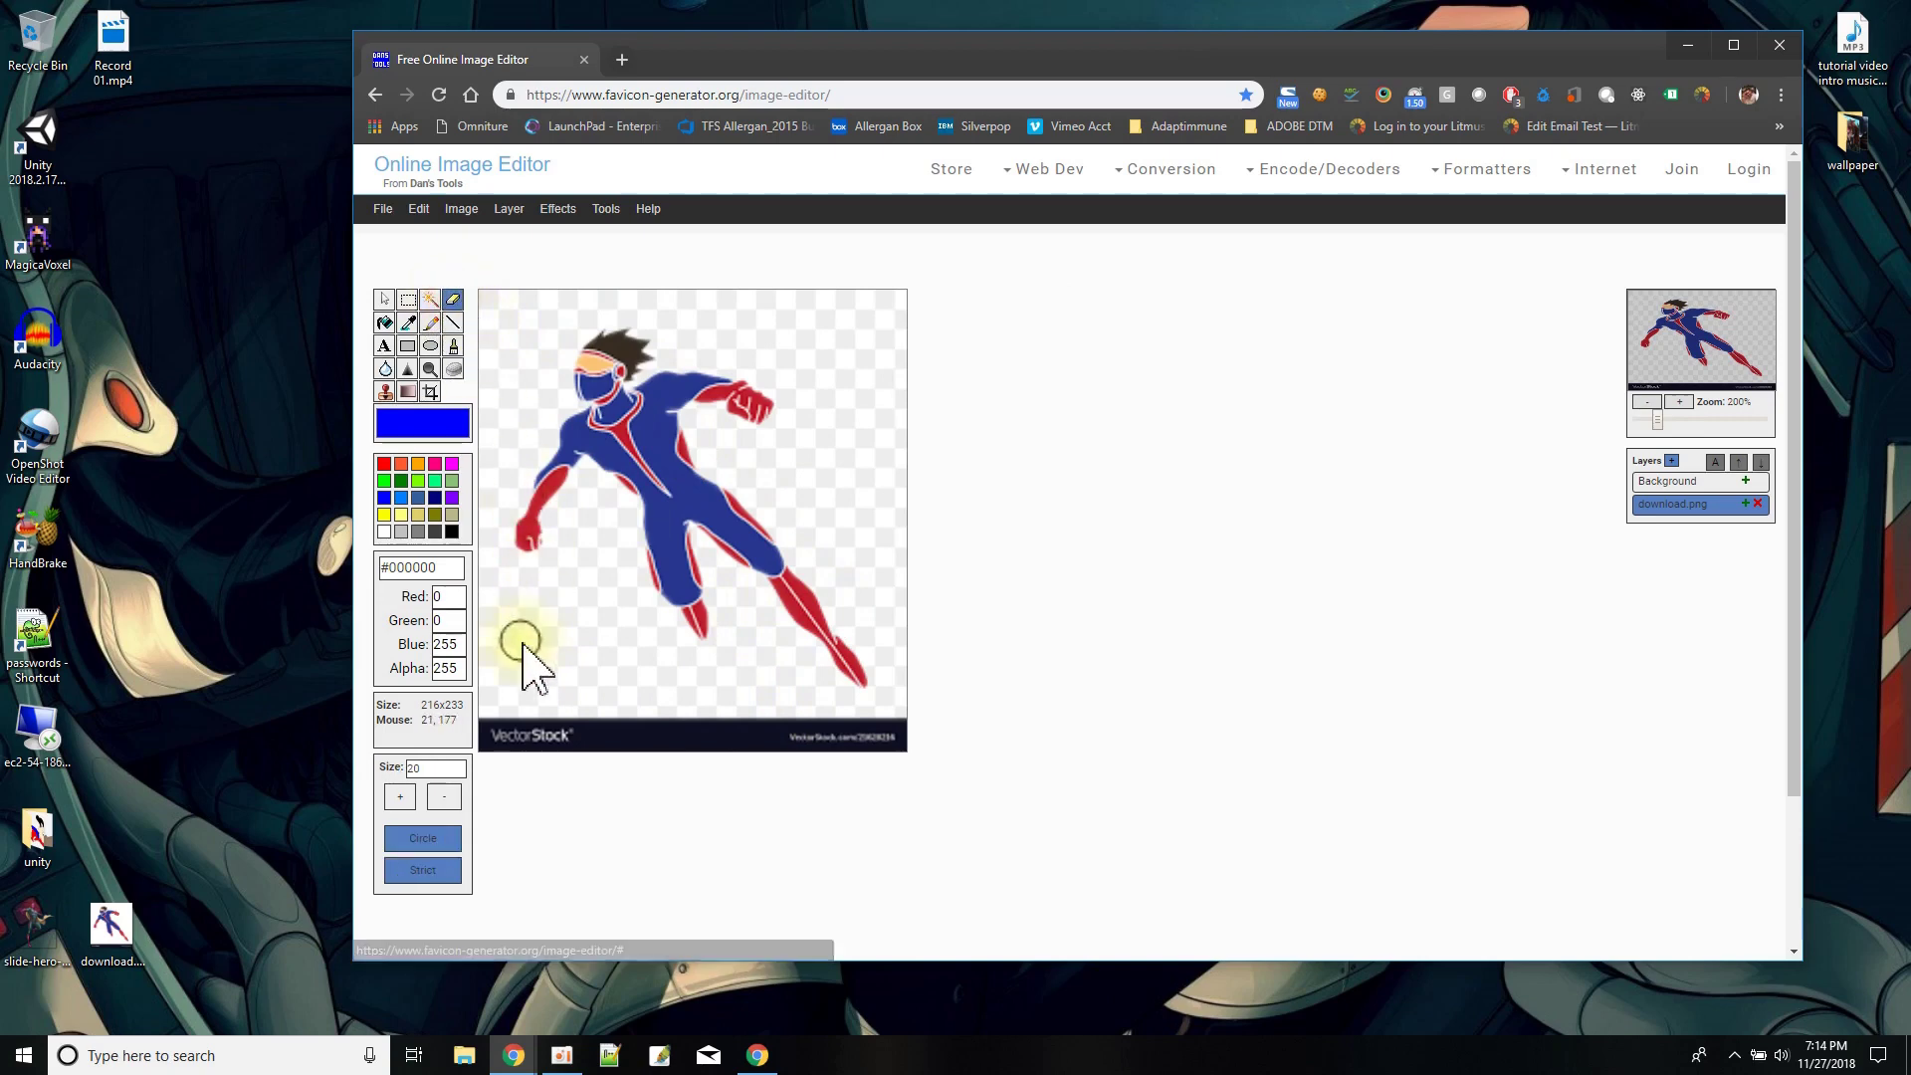
{"action": "mouse_move", "coordinate": [501, 748]}
{"action": "left_mouse_down"}
{"action": "mouse_move", "coordinate": [483, 742]}
{"action": "mouse_move", "coordinate": [541, 727]}
{"action": "mouse_move", "coordinate": [901, 729]}
{"action": "mouse_move", "coordinate": [504, 743]}
{"action": "left_mouse_up"}
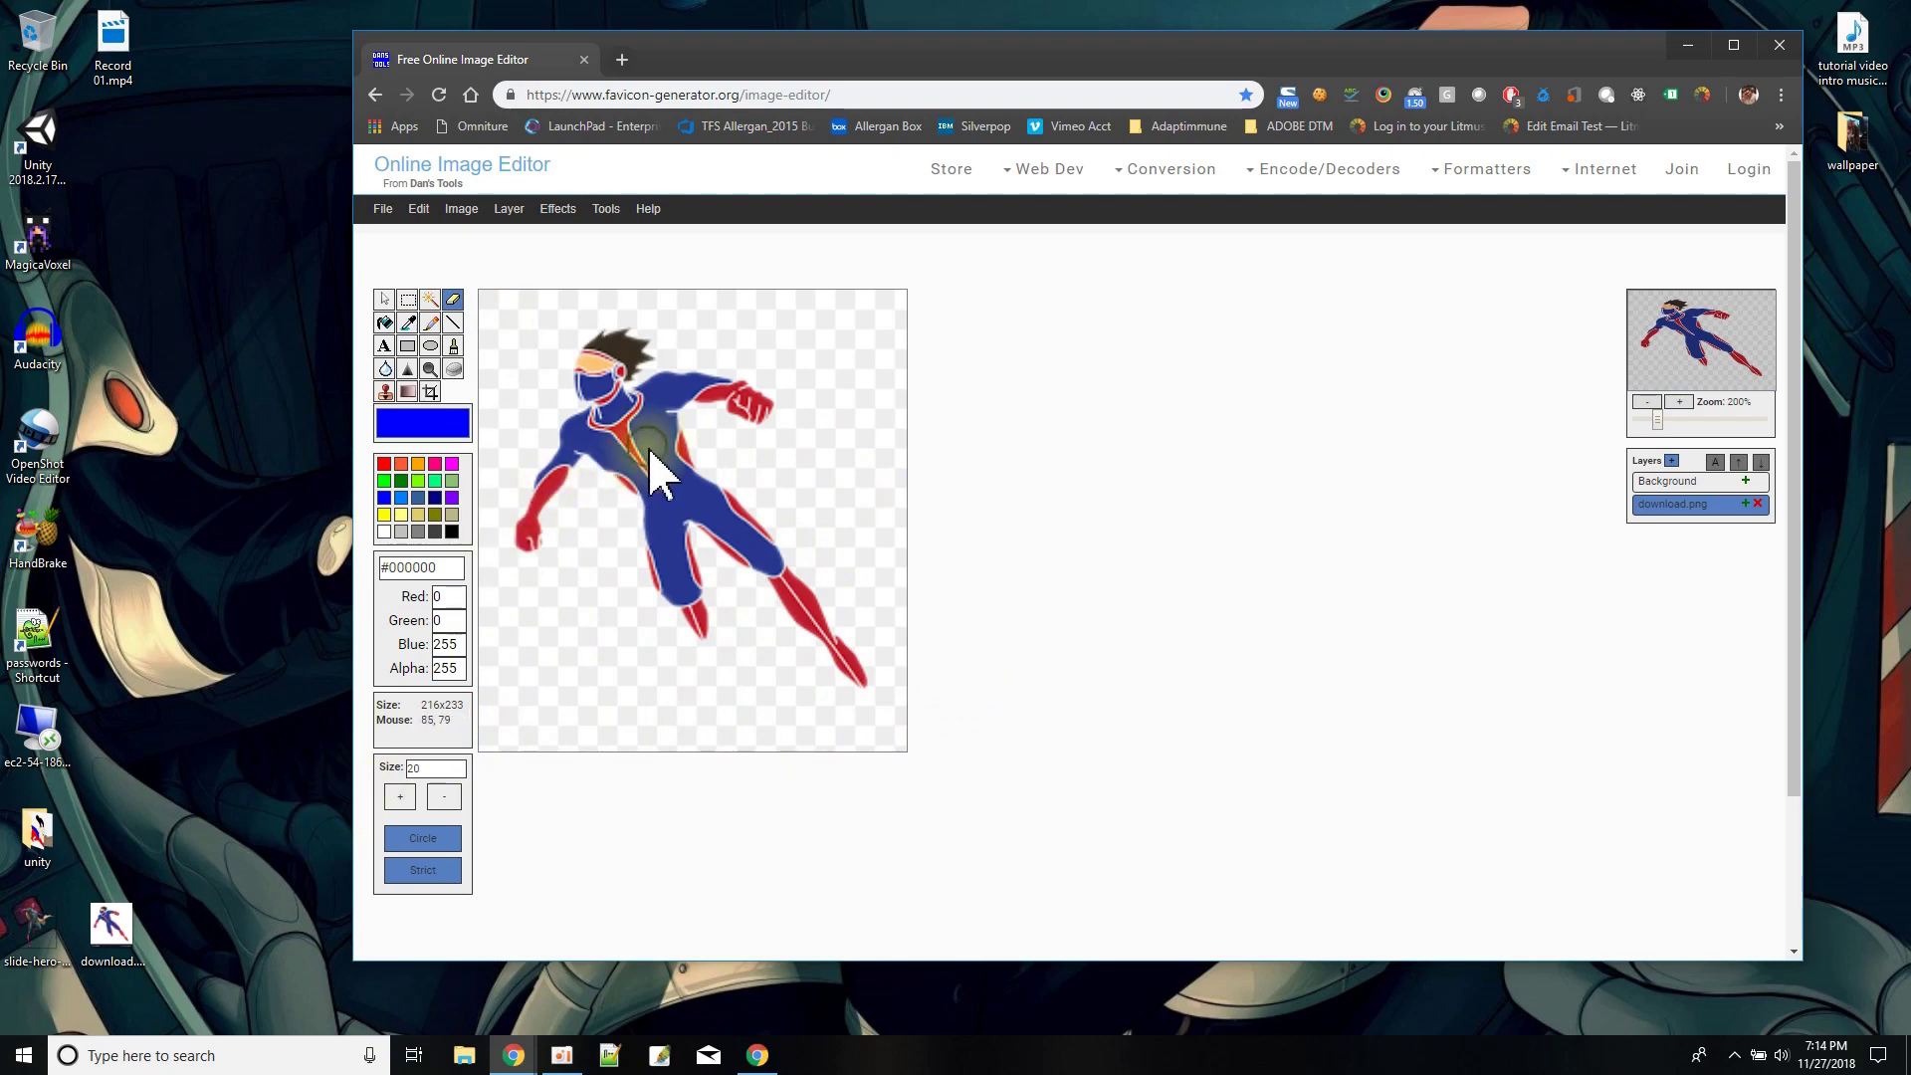
Step: Save the cleaned image as PNG to the Desktop as superhero.png
{"action": "left_click", "coordinate": [378, 214]}
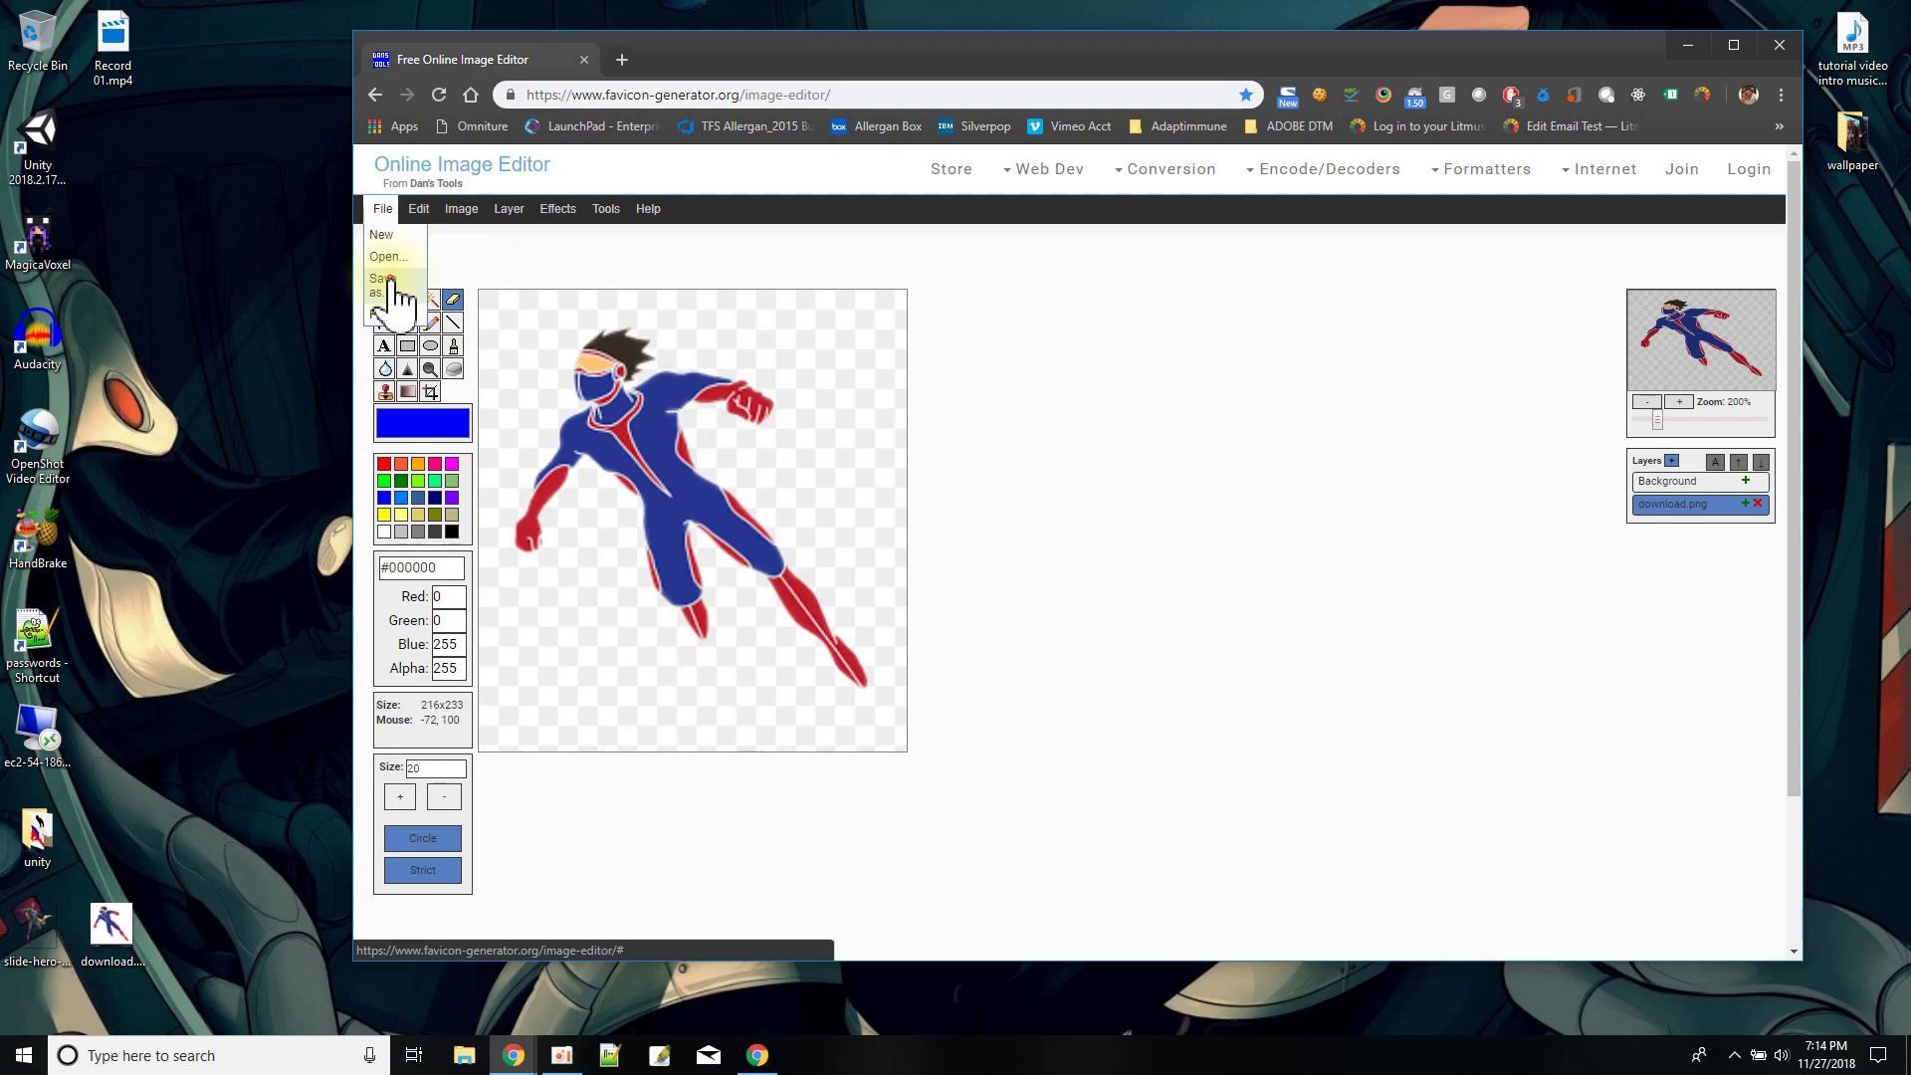
{"action": "left_click", "coordinate": [387, 286]}
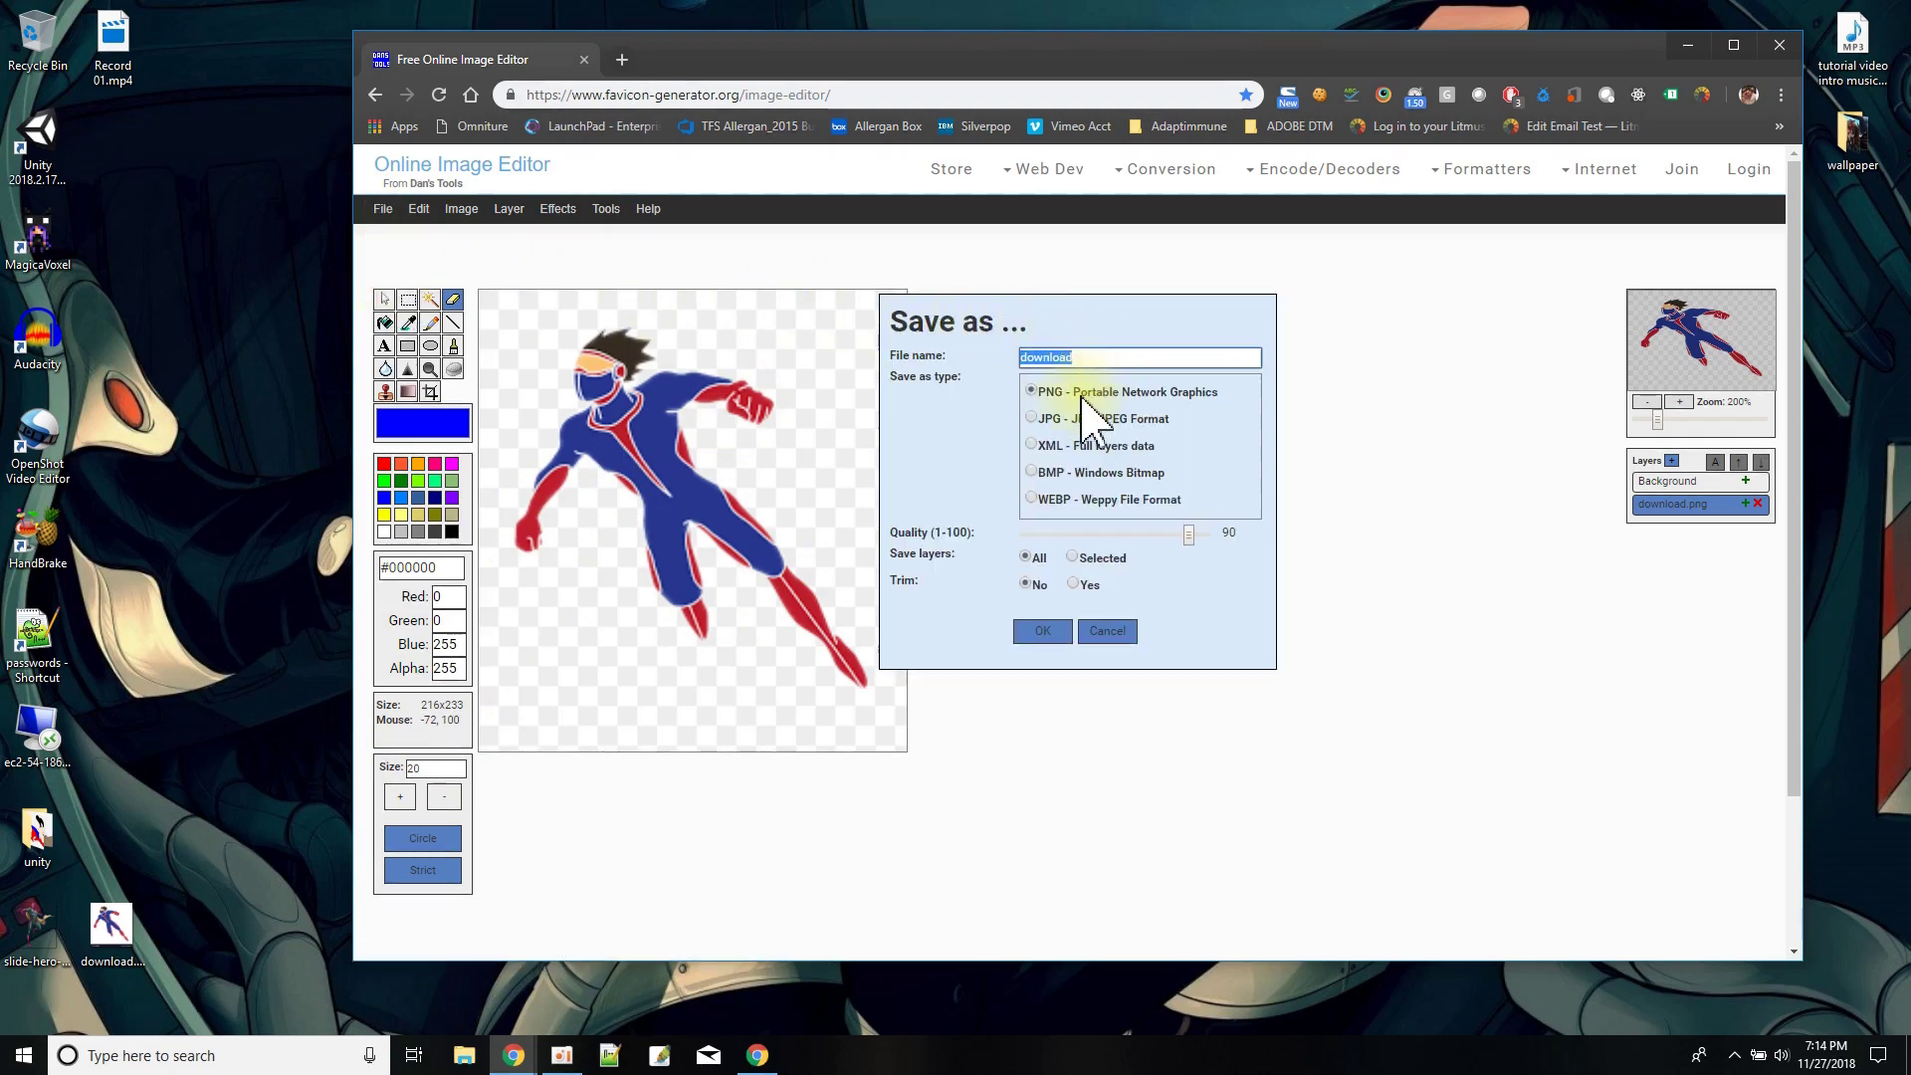
{"action": "left_click", "coordinate": [1041, 633]}
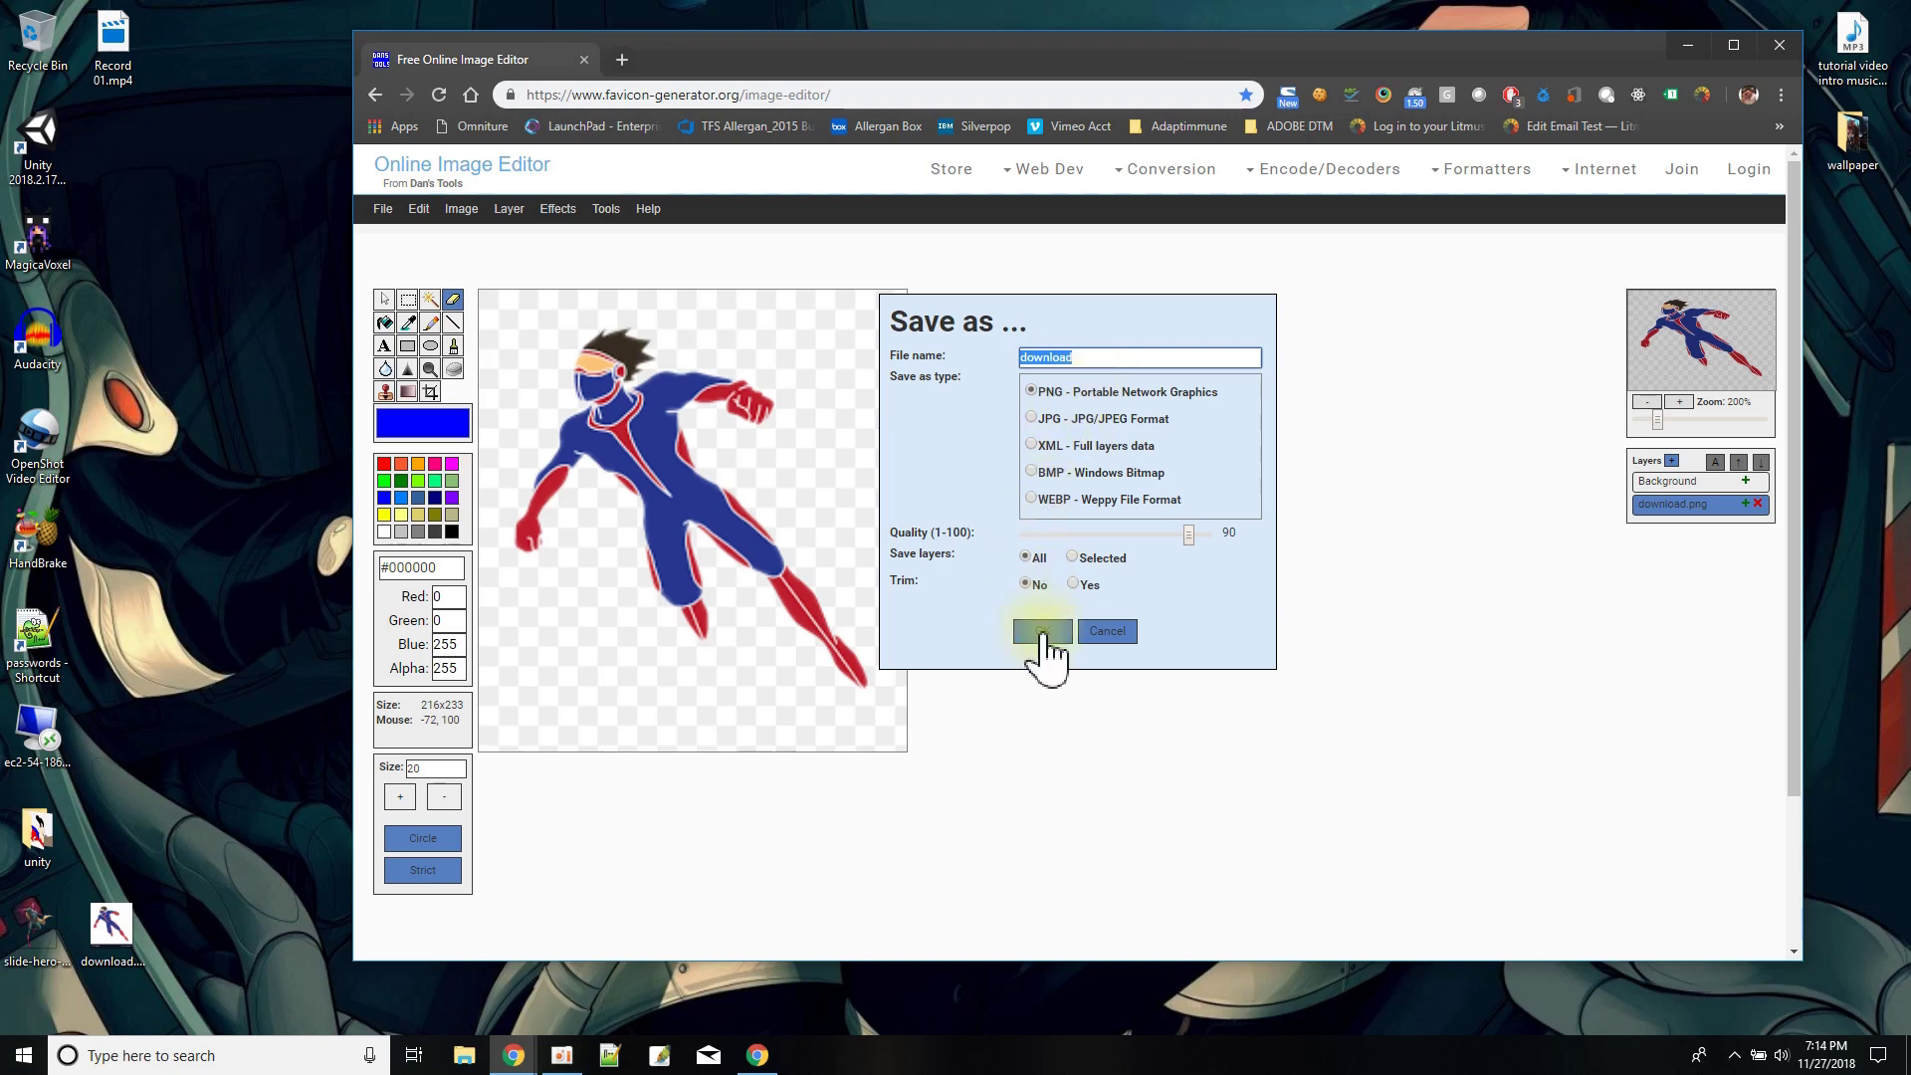
{"action": "left_click", "coordinate": [1051, 398]}
{"action": "left_click", "coordinate": [1042, 633]}
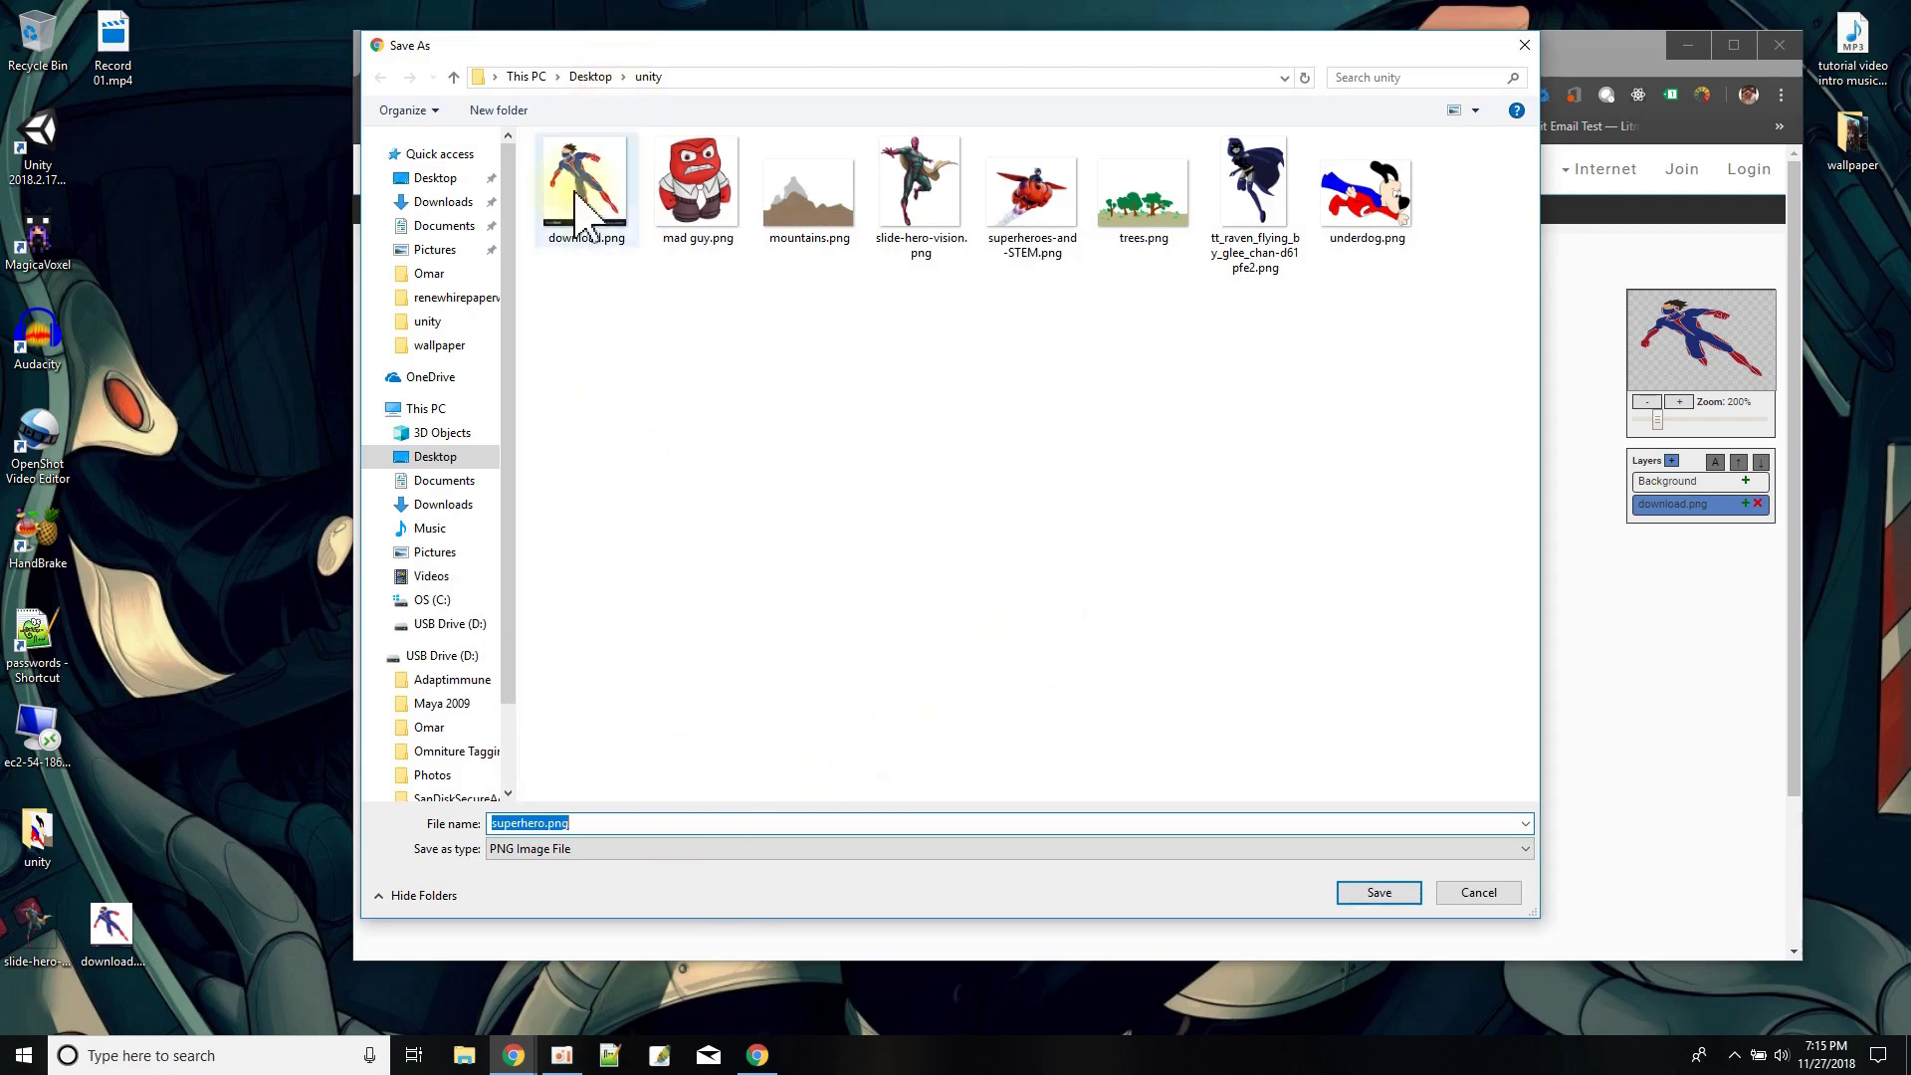
{"action": "left_click", "coordinate": [456, 459]}
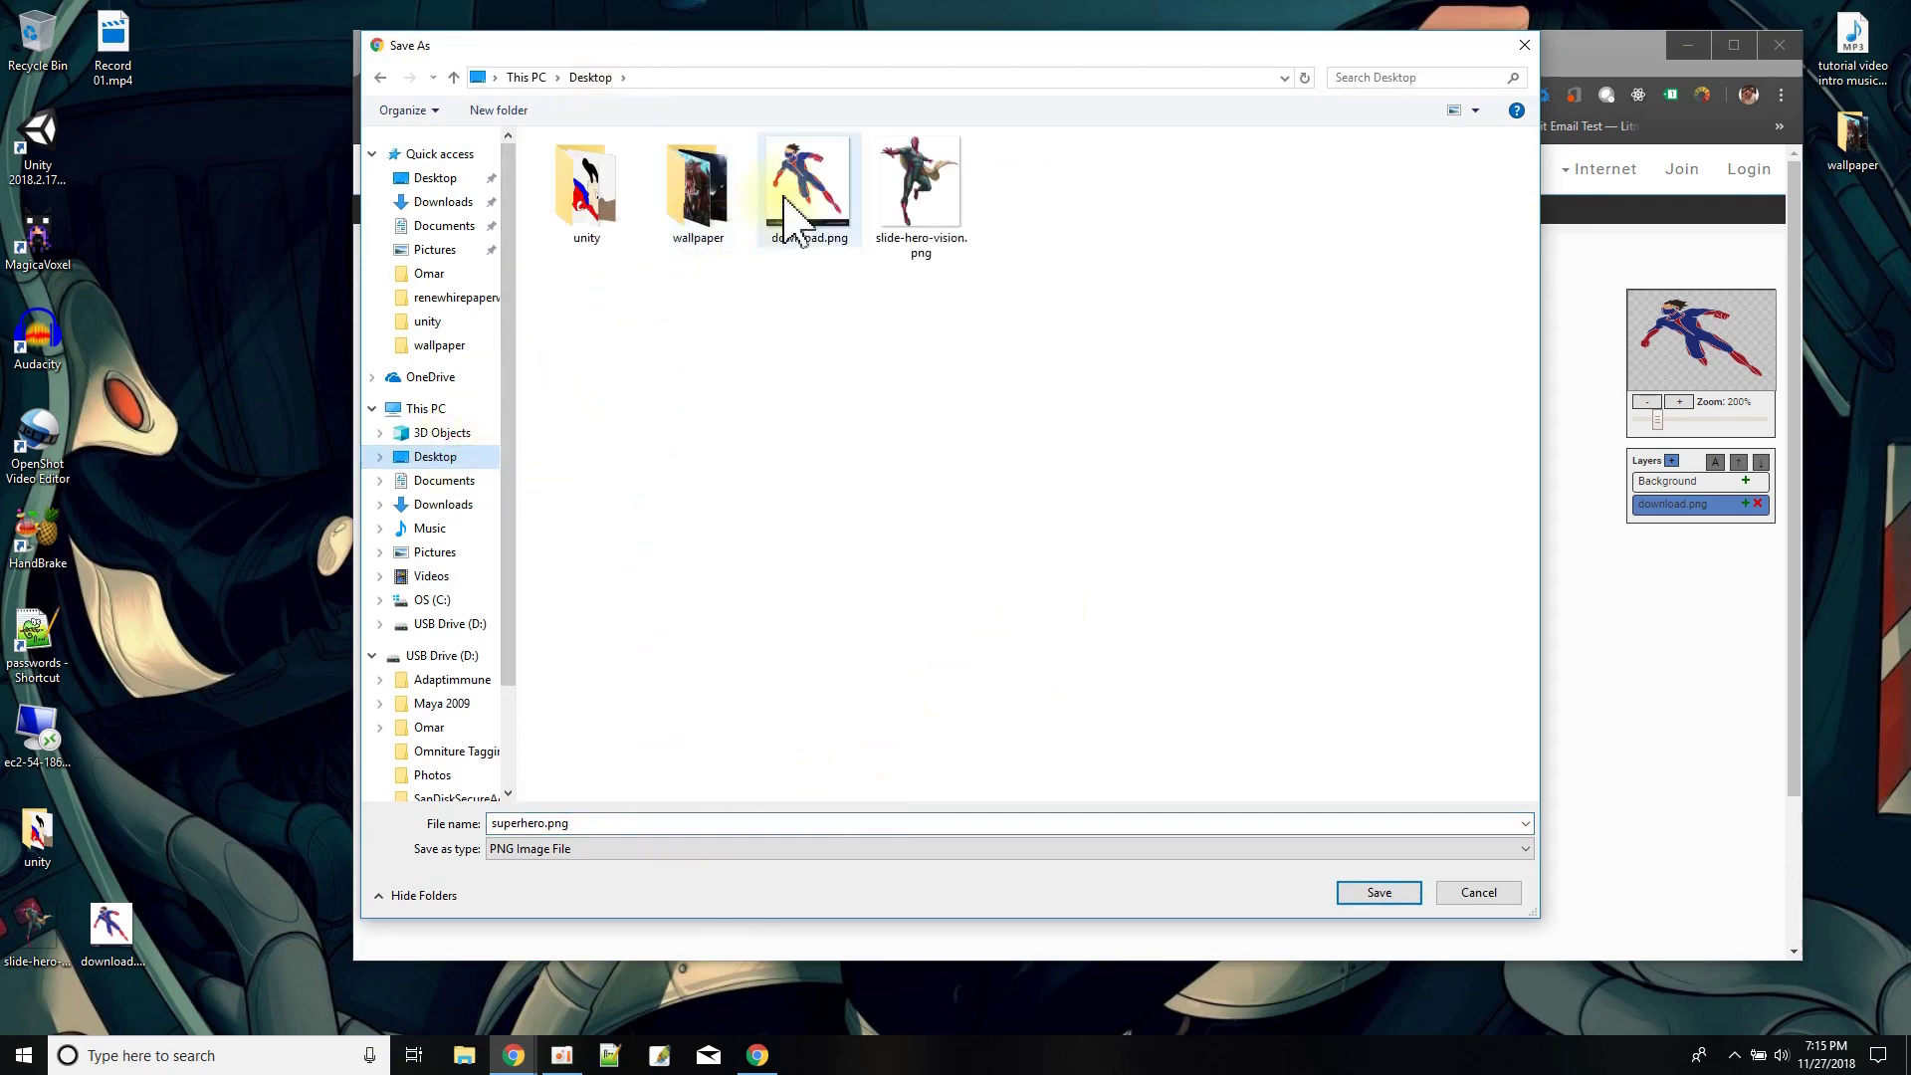
{"action": "left_click", "coordinate": [1378, 893]}
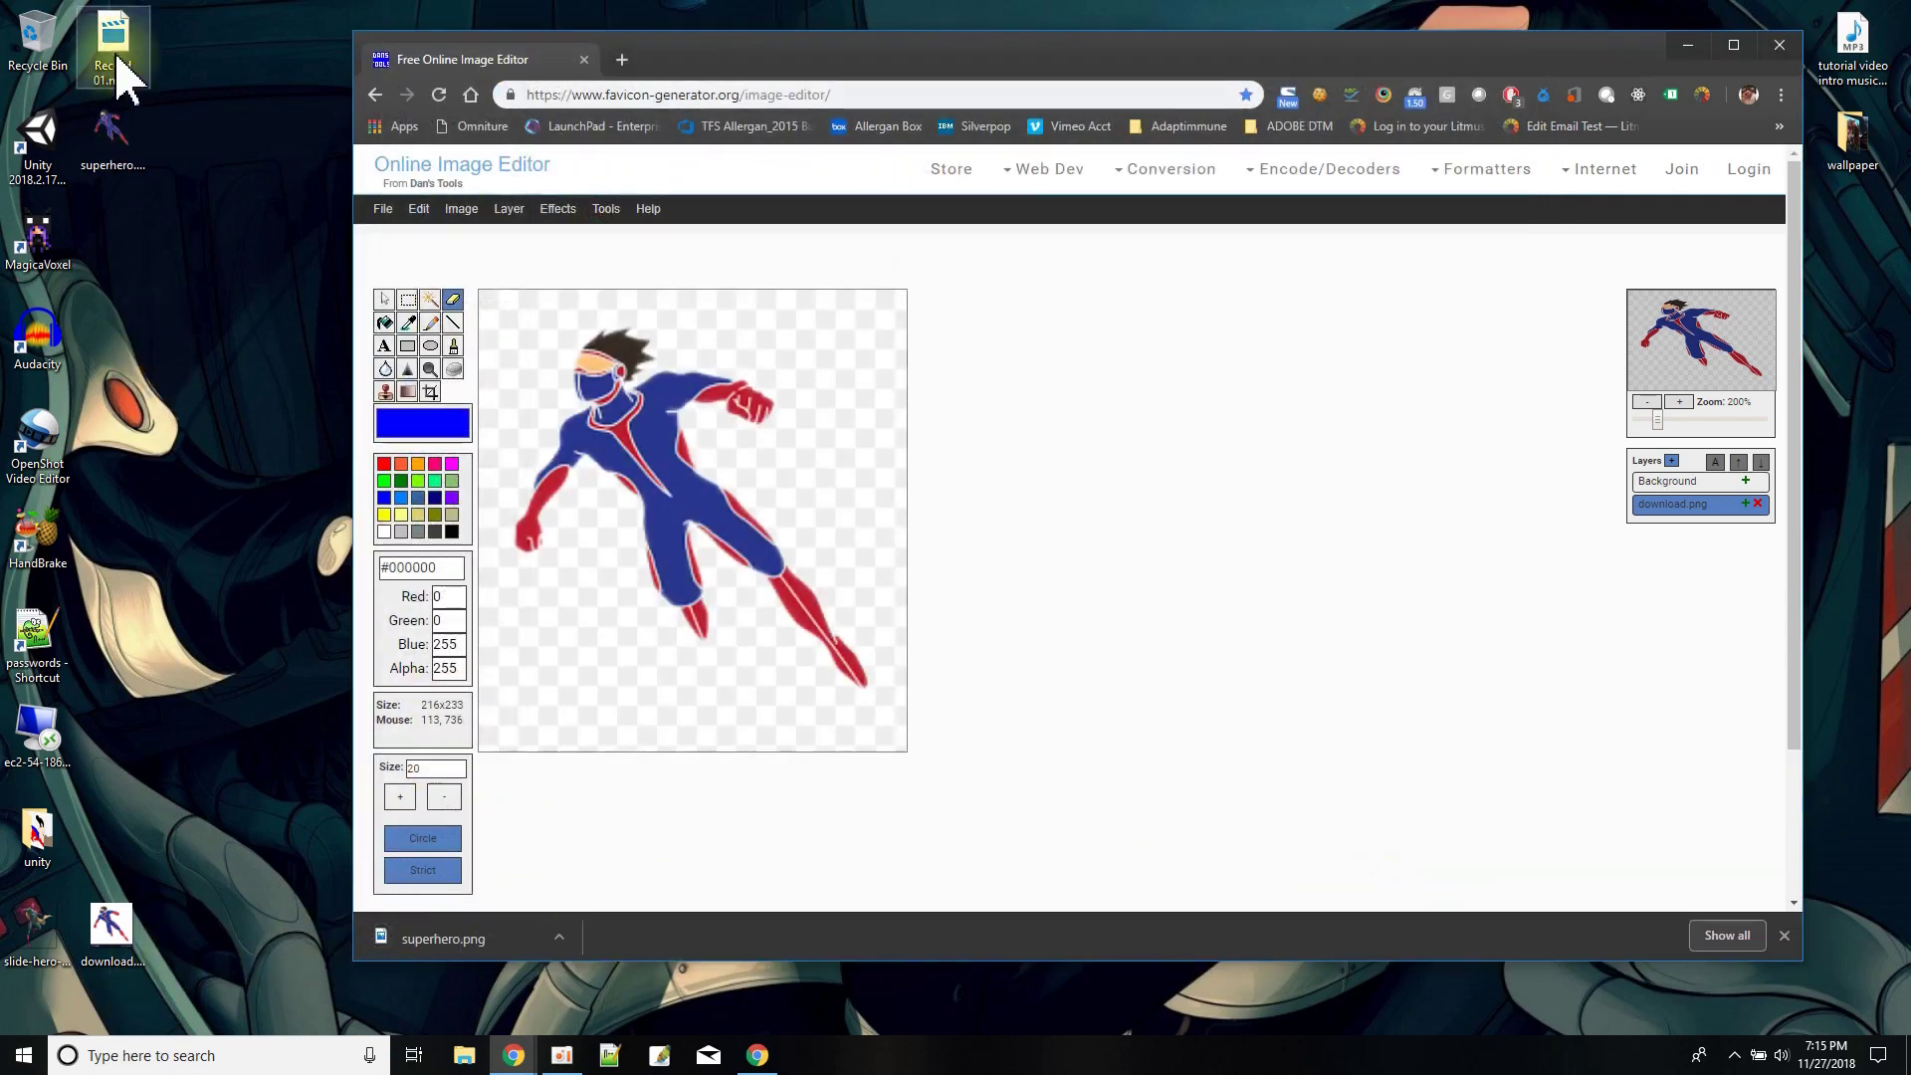
{"action": "left_click_drag", "start_coordinate": [125, 149], "coordinate": [231, 950]}
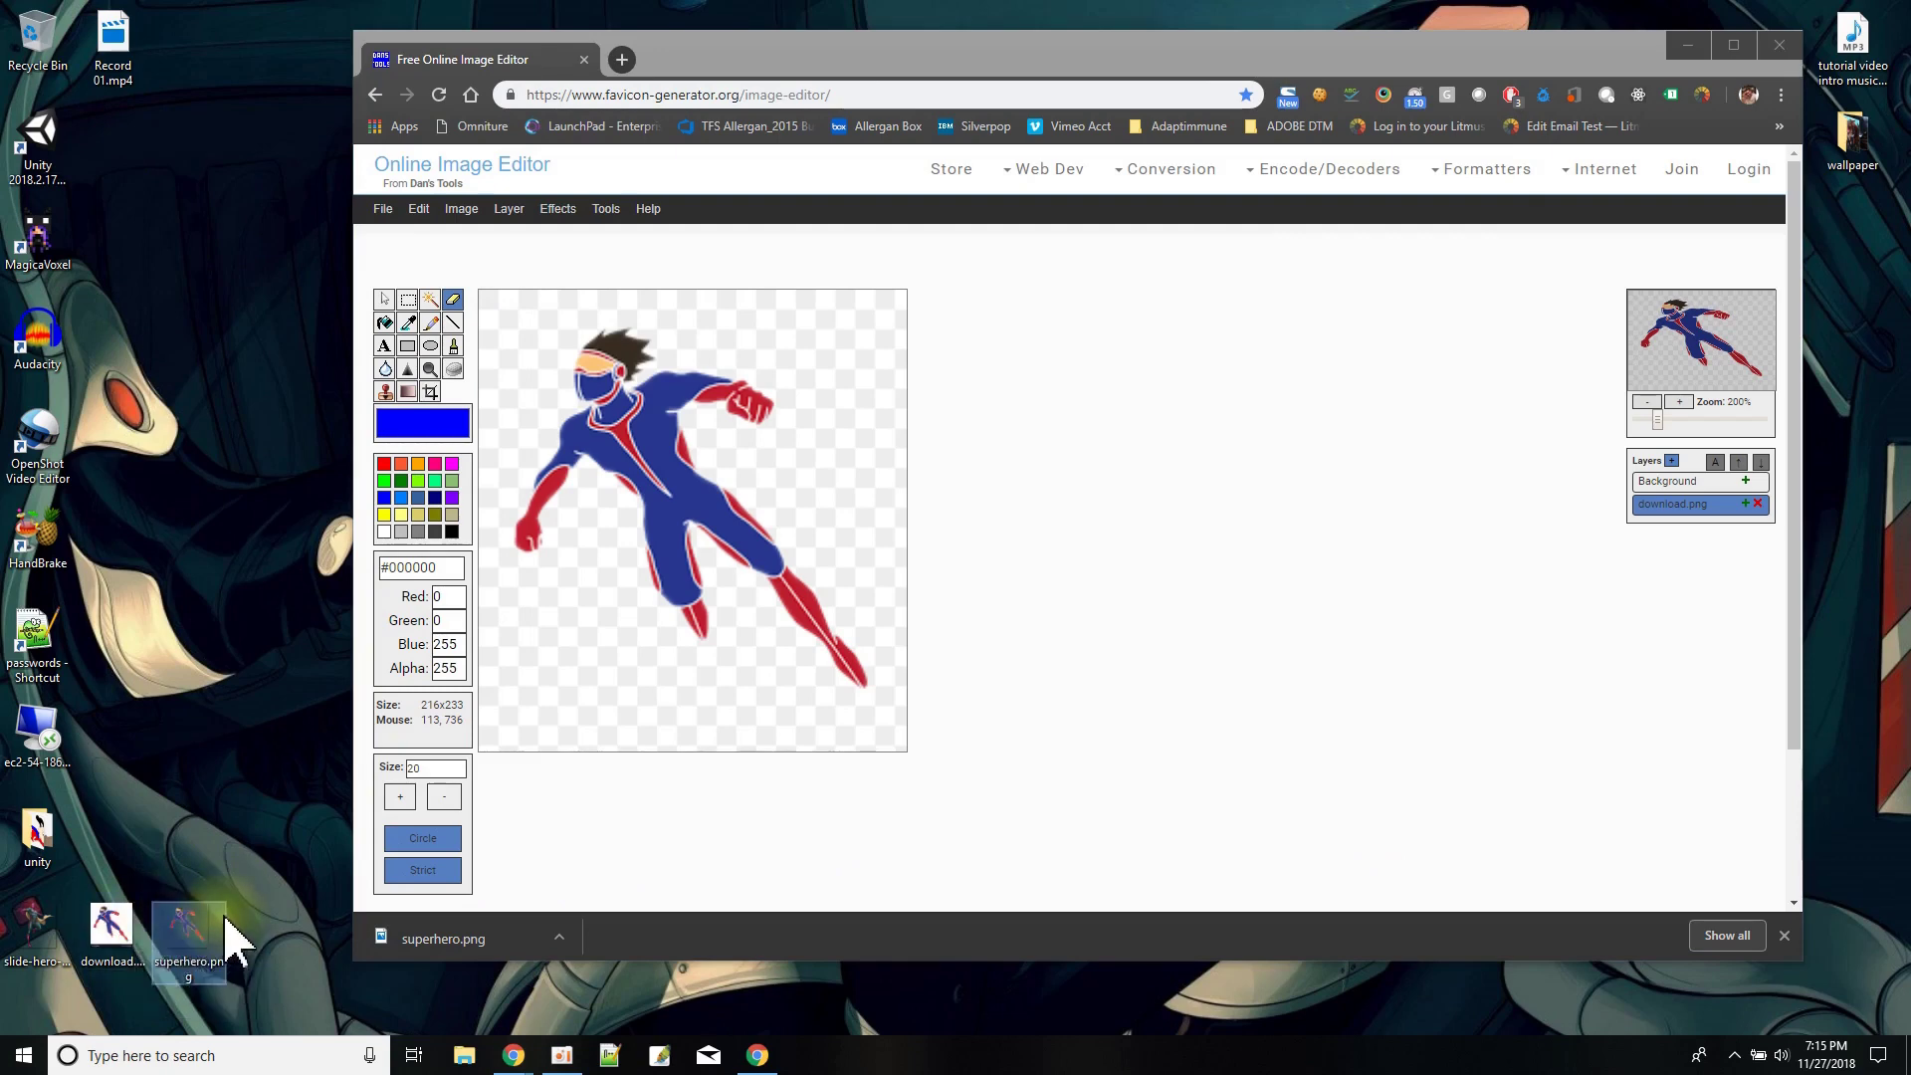
Step: Reload the editor page, cancel File > New, and load the original download.png again
{"action": "left_click", "coordinate": [261, 751]}
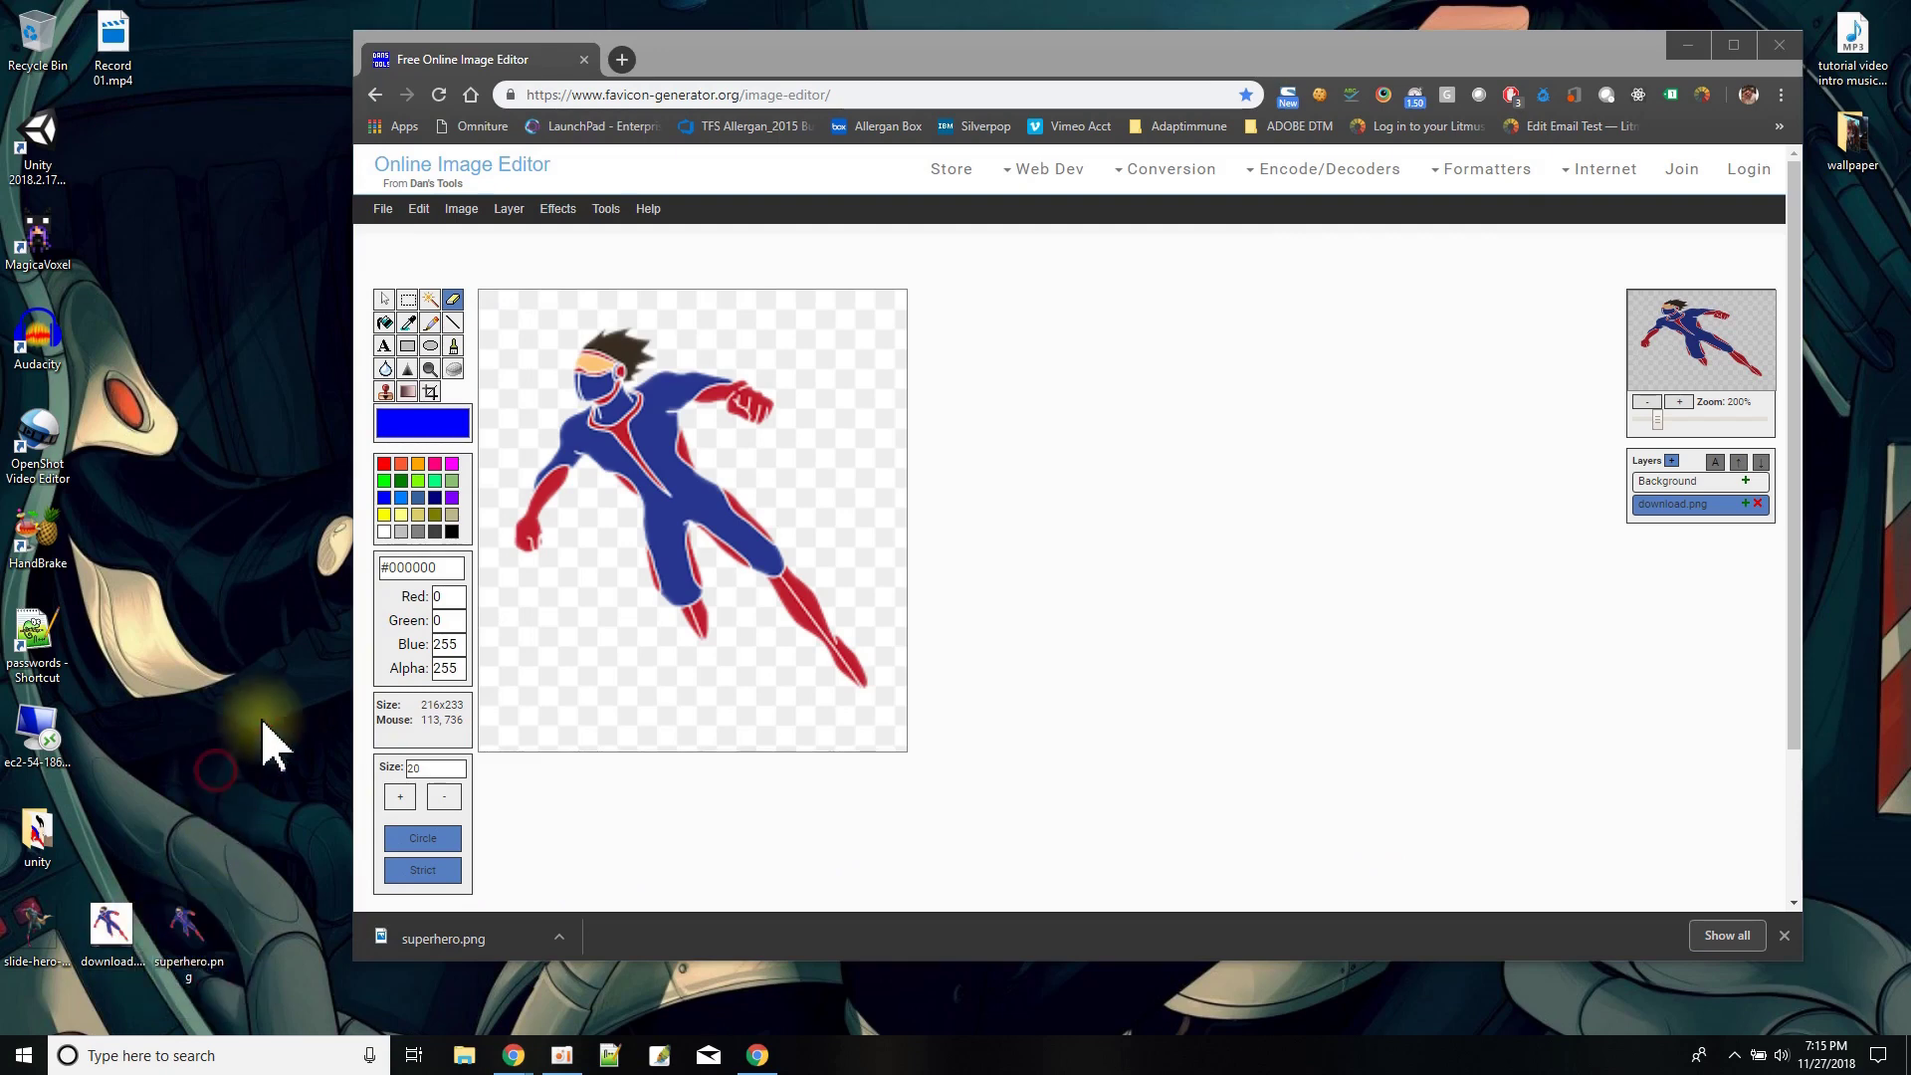
{"action": "right_click", "coordinate": [438, 97]}
{"action": "left_click", "coordinate": [486, 171]}
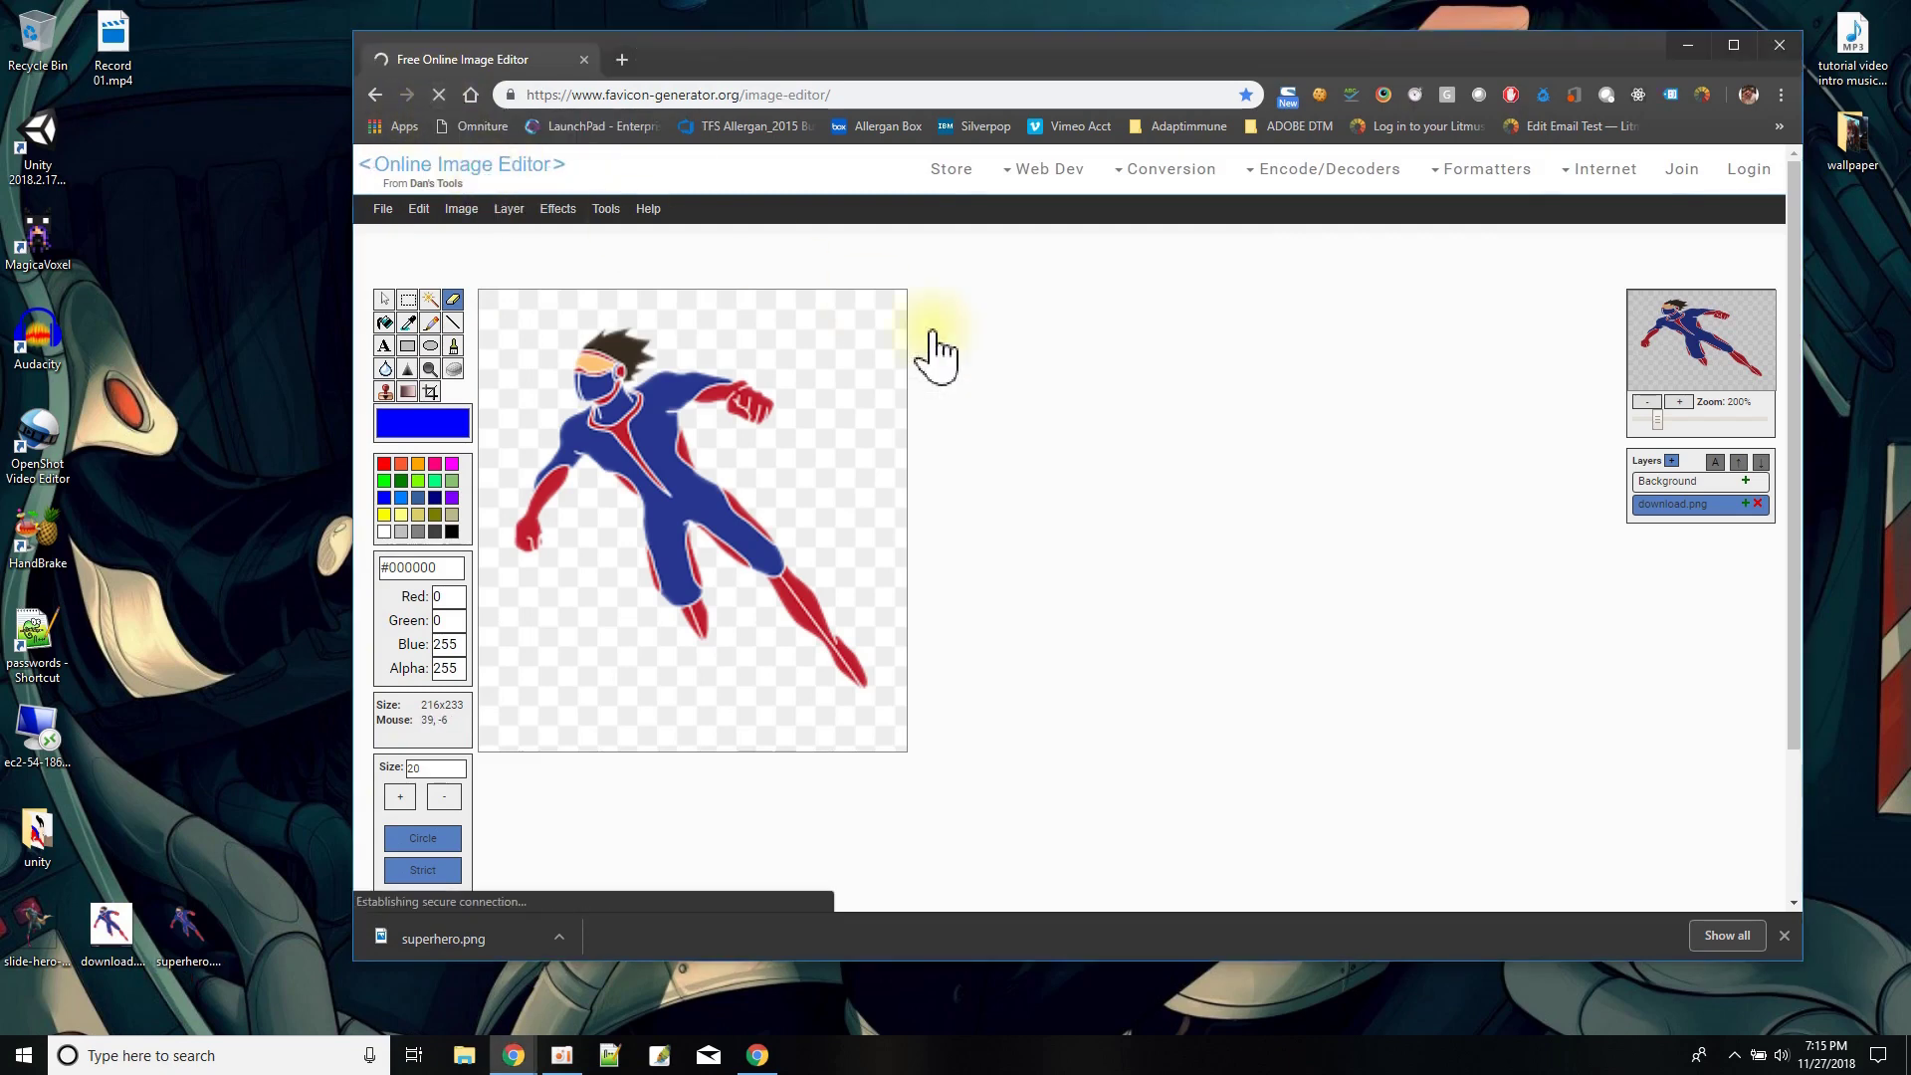
{"action": "left_click", "coordinate": [387, 213]}
{"action": "left_click", "coordinate": [403, 242]}
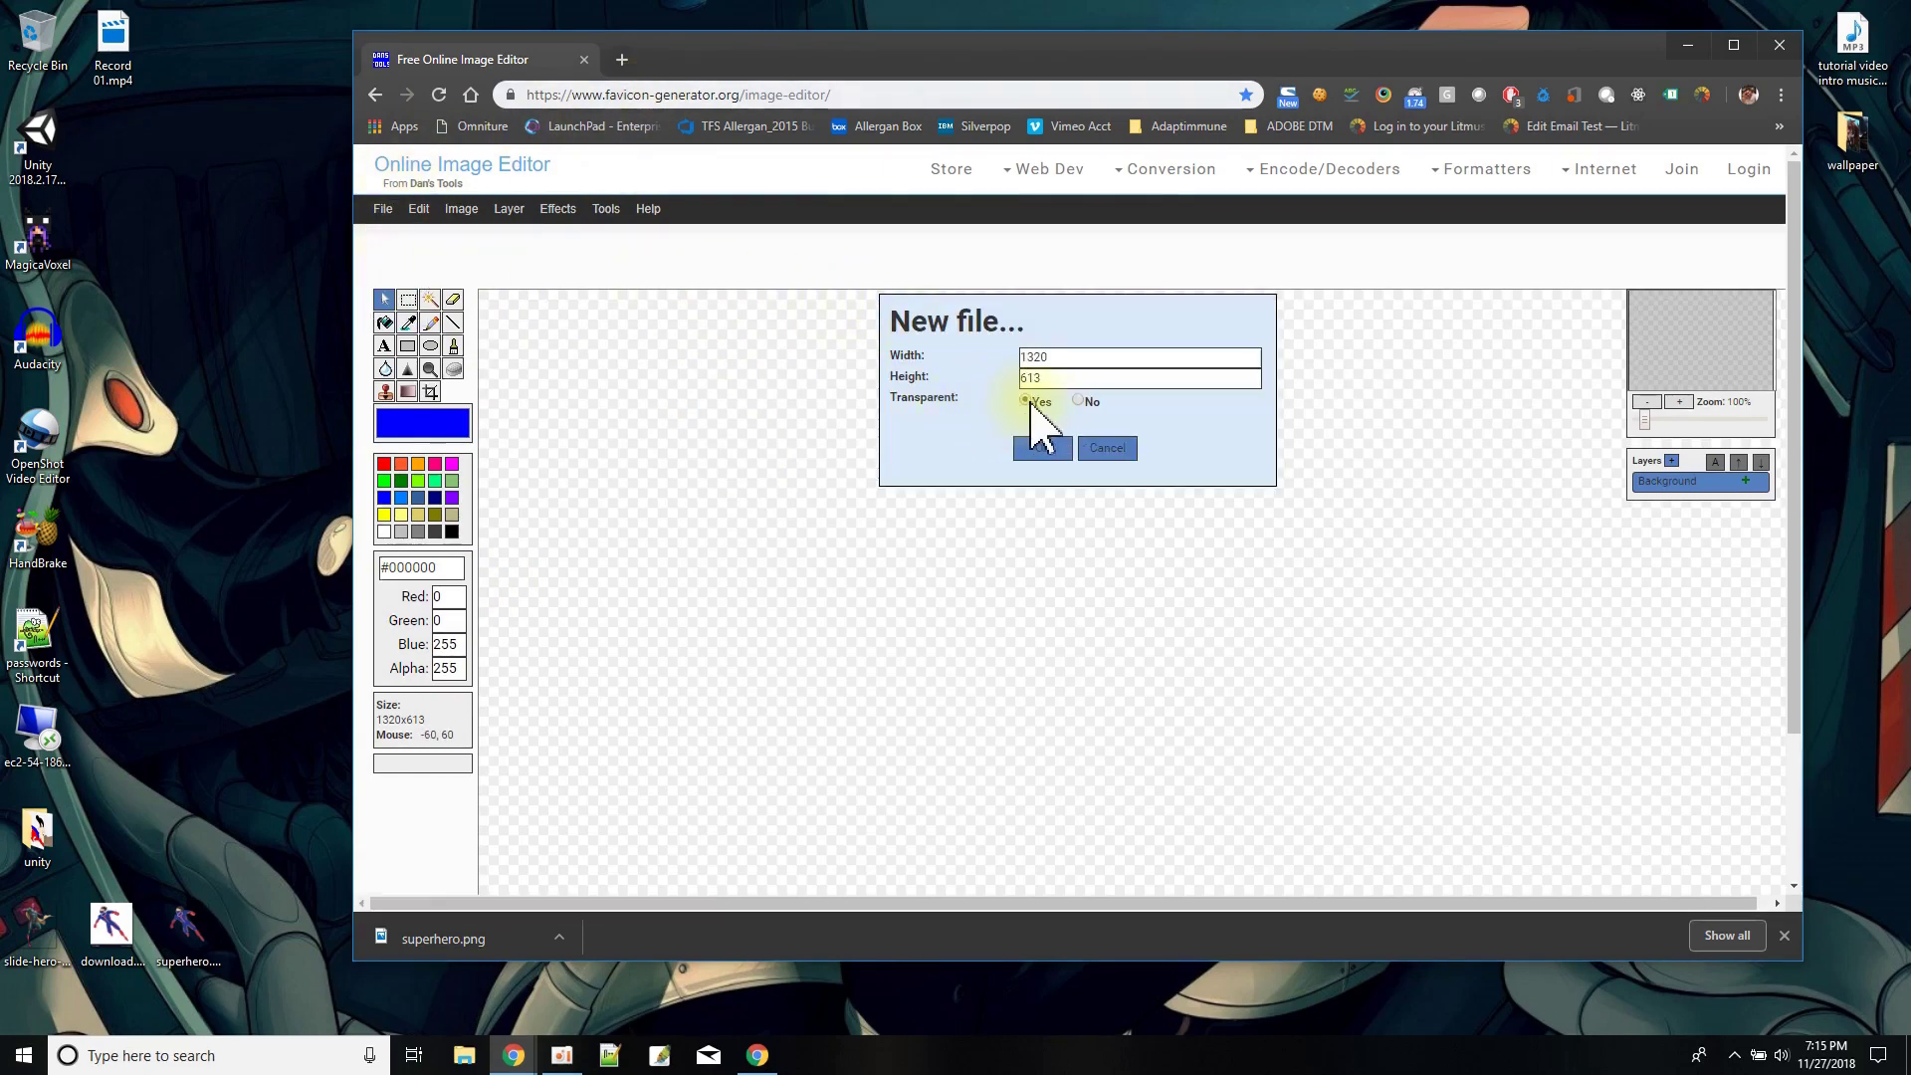
{"action": "left_click", "coordinate": [1107, 447]}
{"action": "left_click_drag", "start_coordinate": [139, 923], "coordinate": [677, 453]}
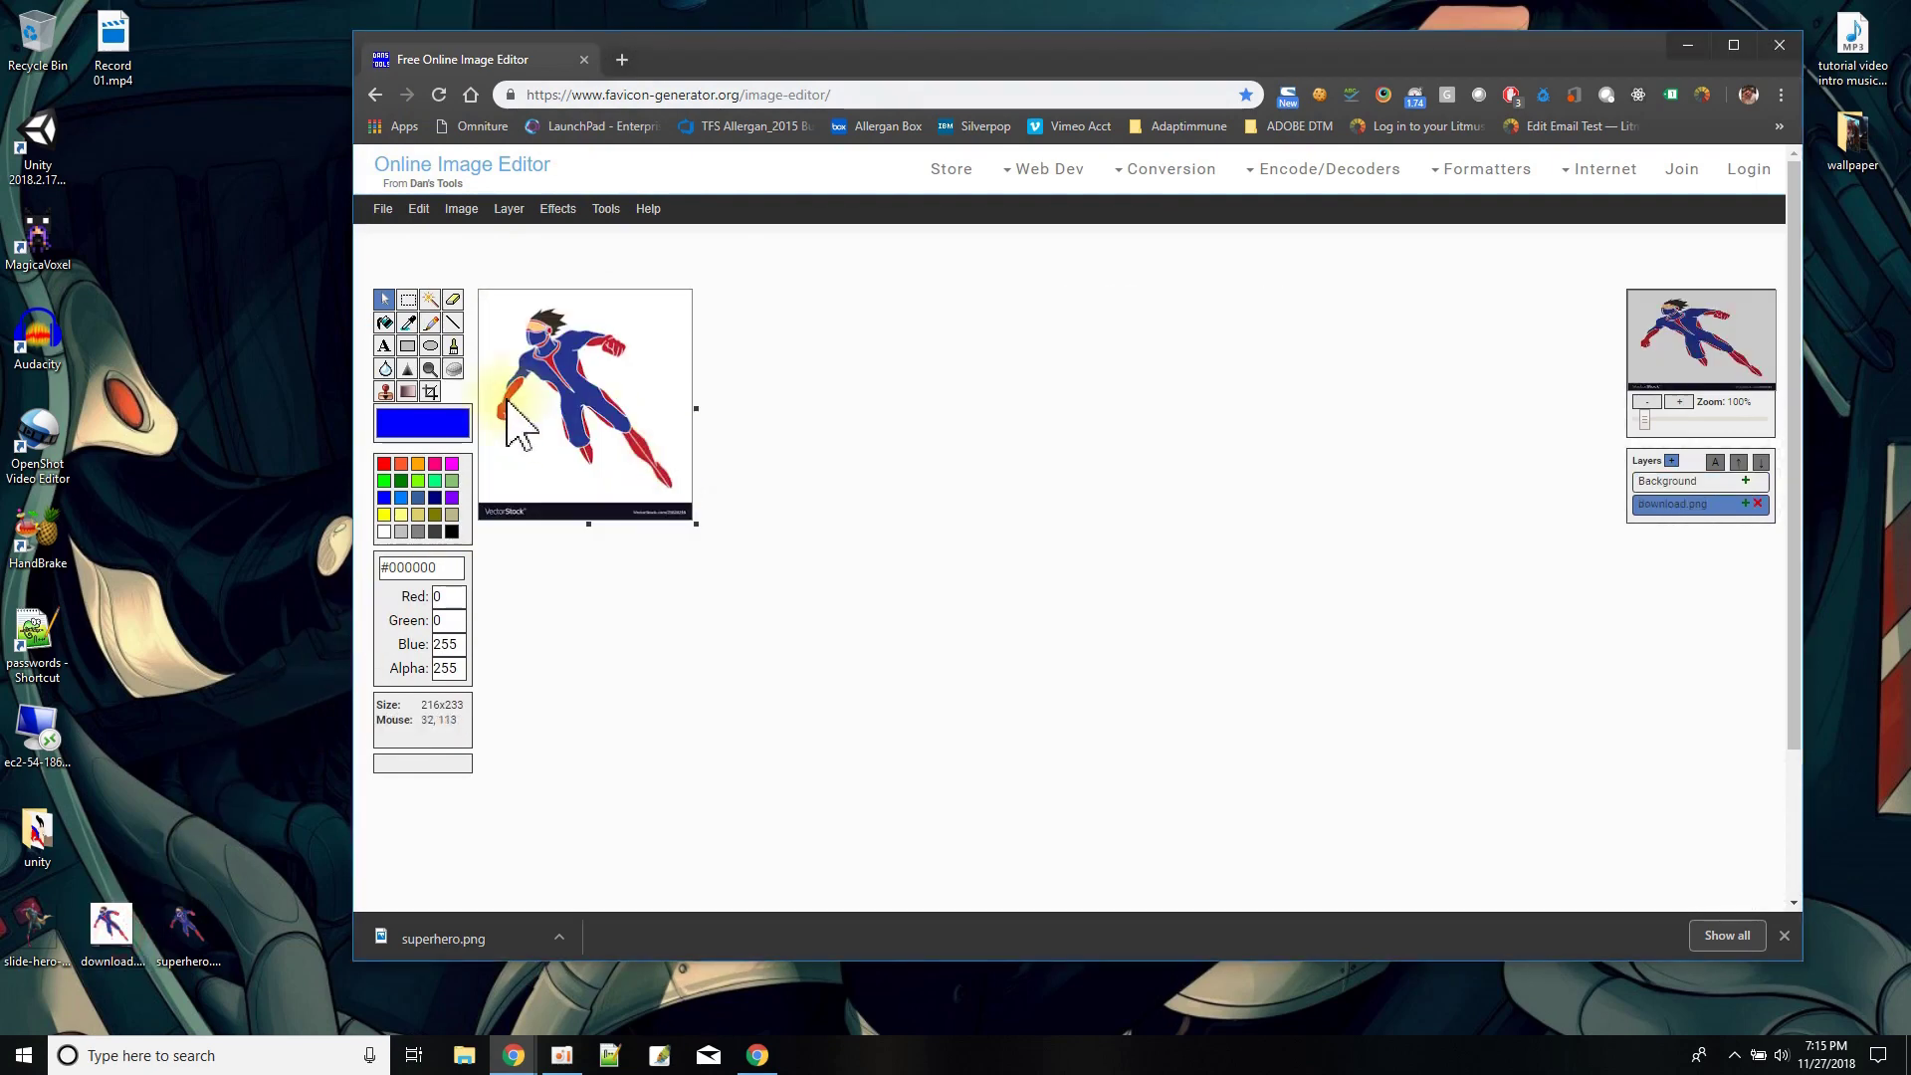
Step: Magic-wand away the white background, then erase the bottom VectorStock watermark bar
{"action": "left_click", "coordinate": [429, 300]}
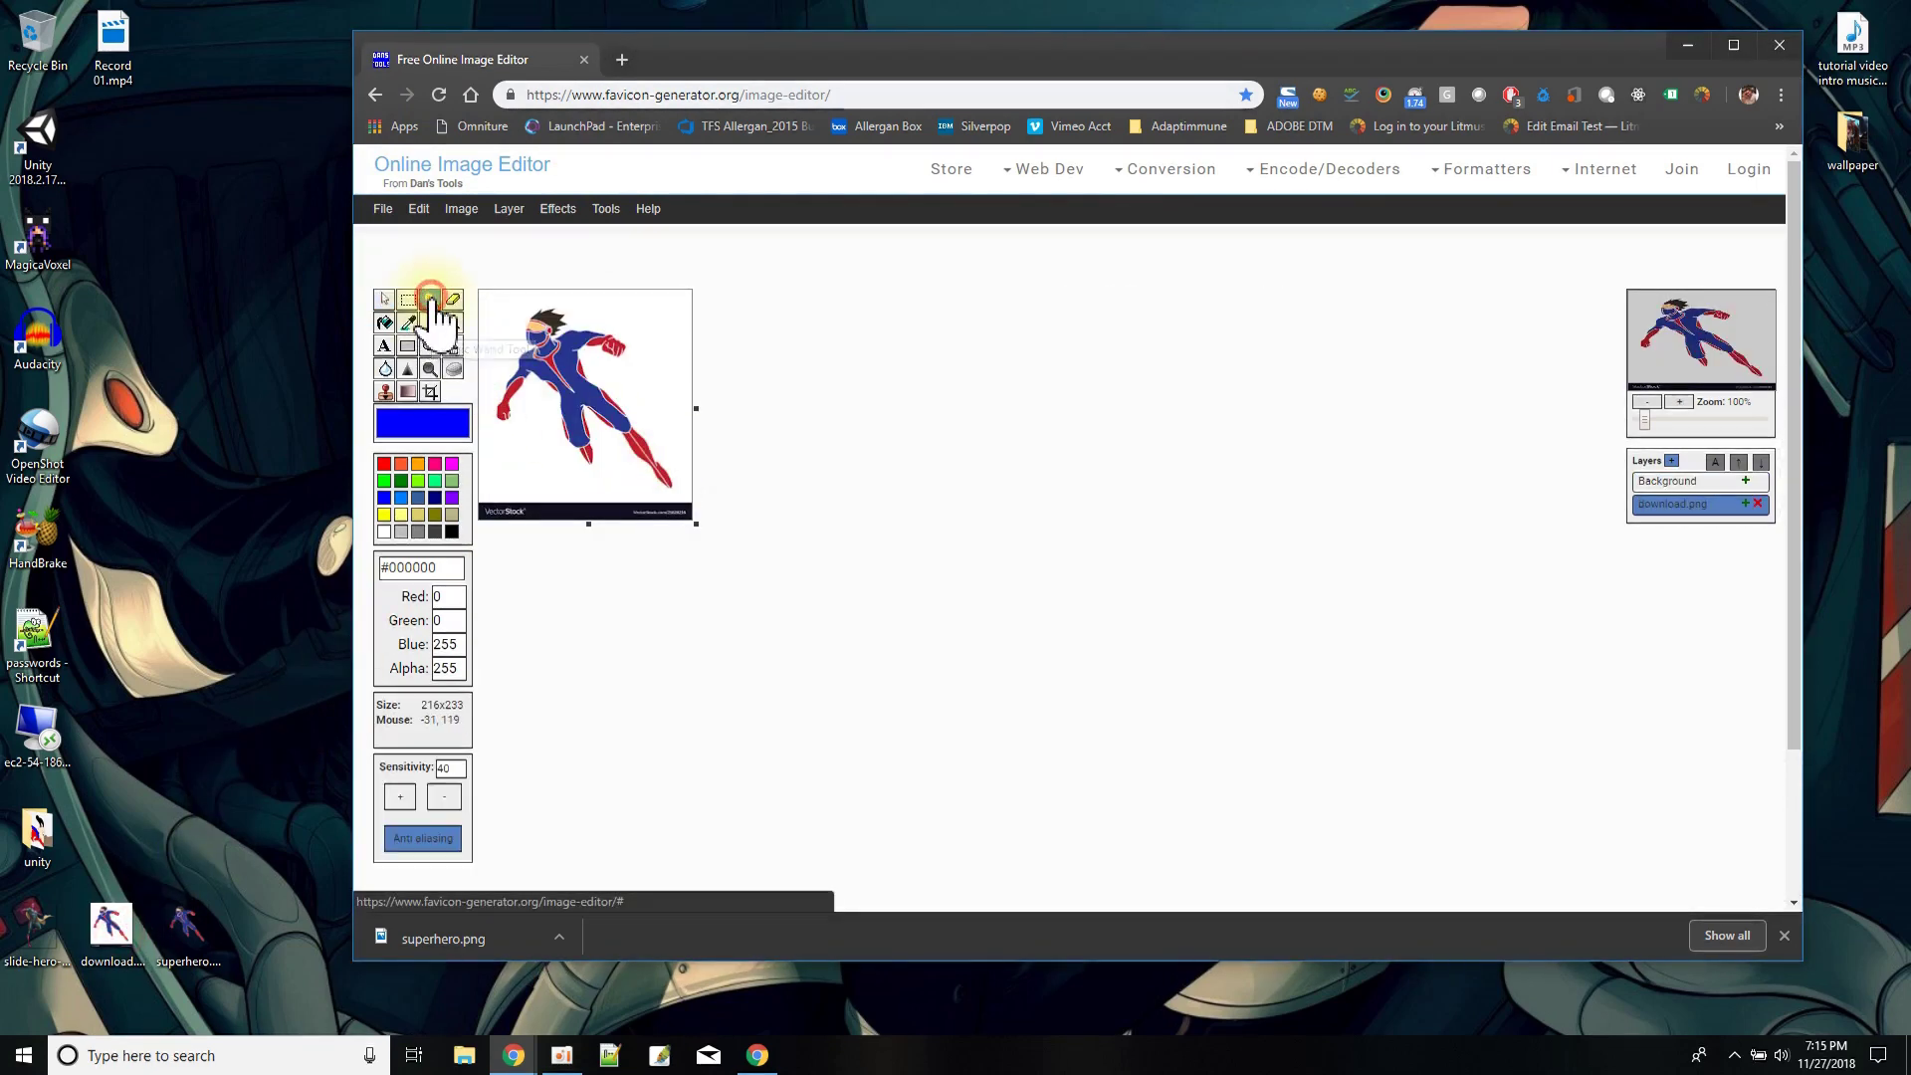
{"action": "left_click", "coordinate": [647, 331]}
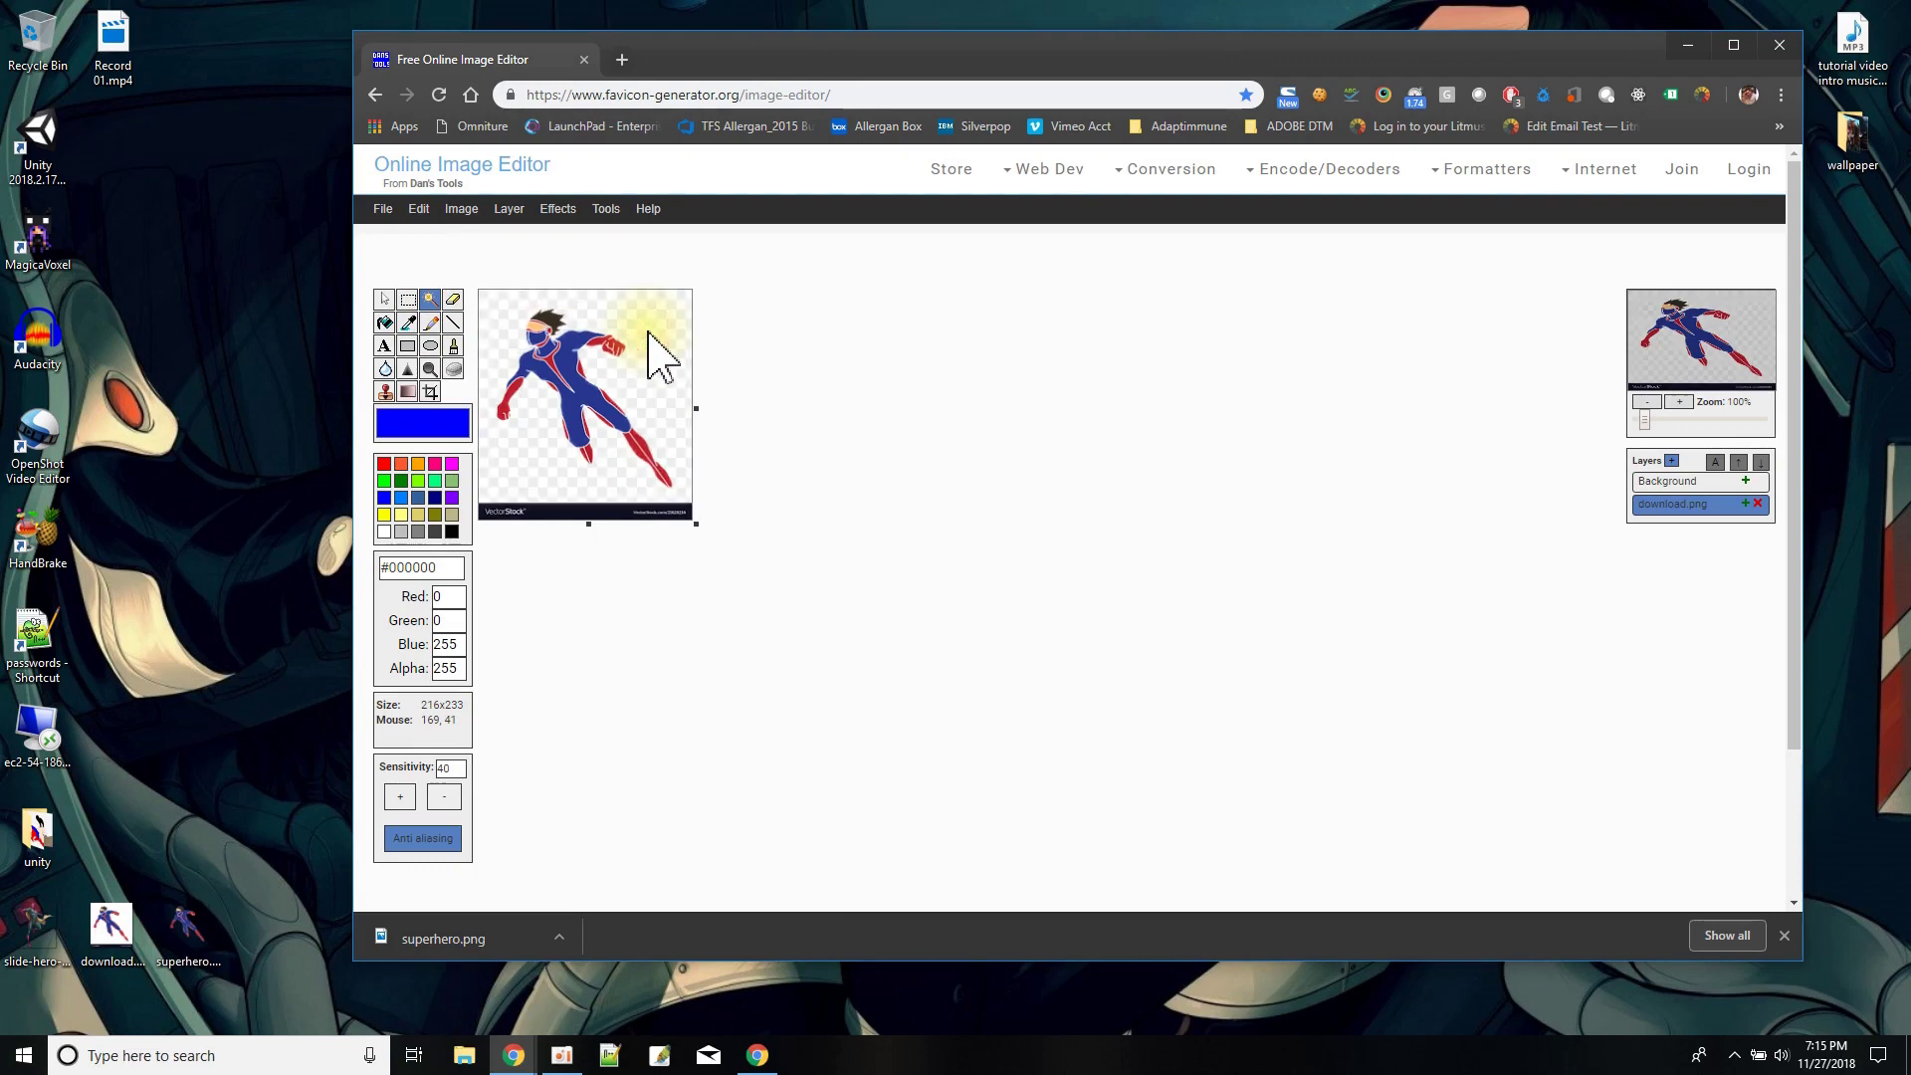
{"action": "left_click", "coordinate": [435, 302]}
{"action": "left_click", "coordinate": [453, 298]}
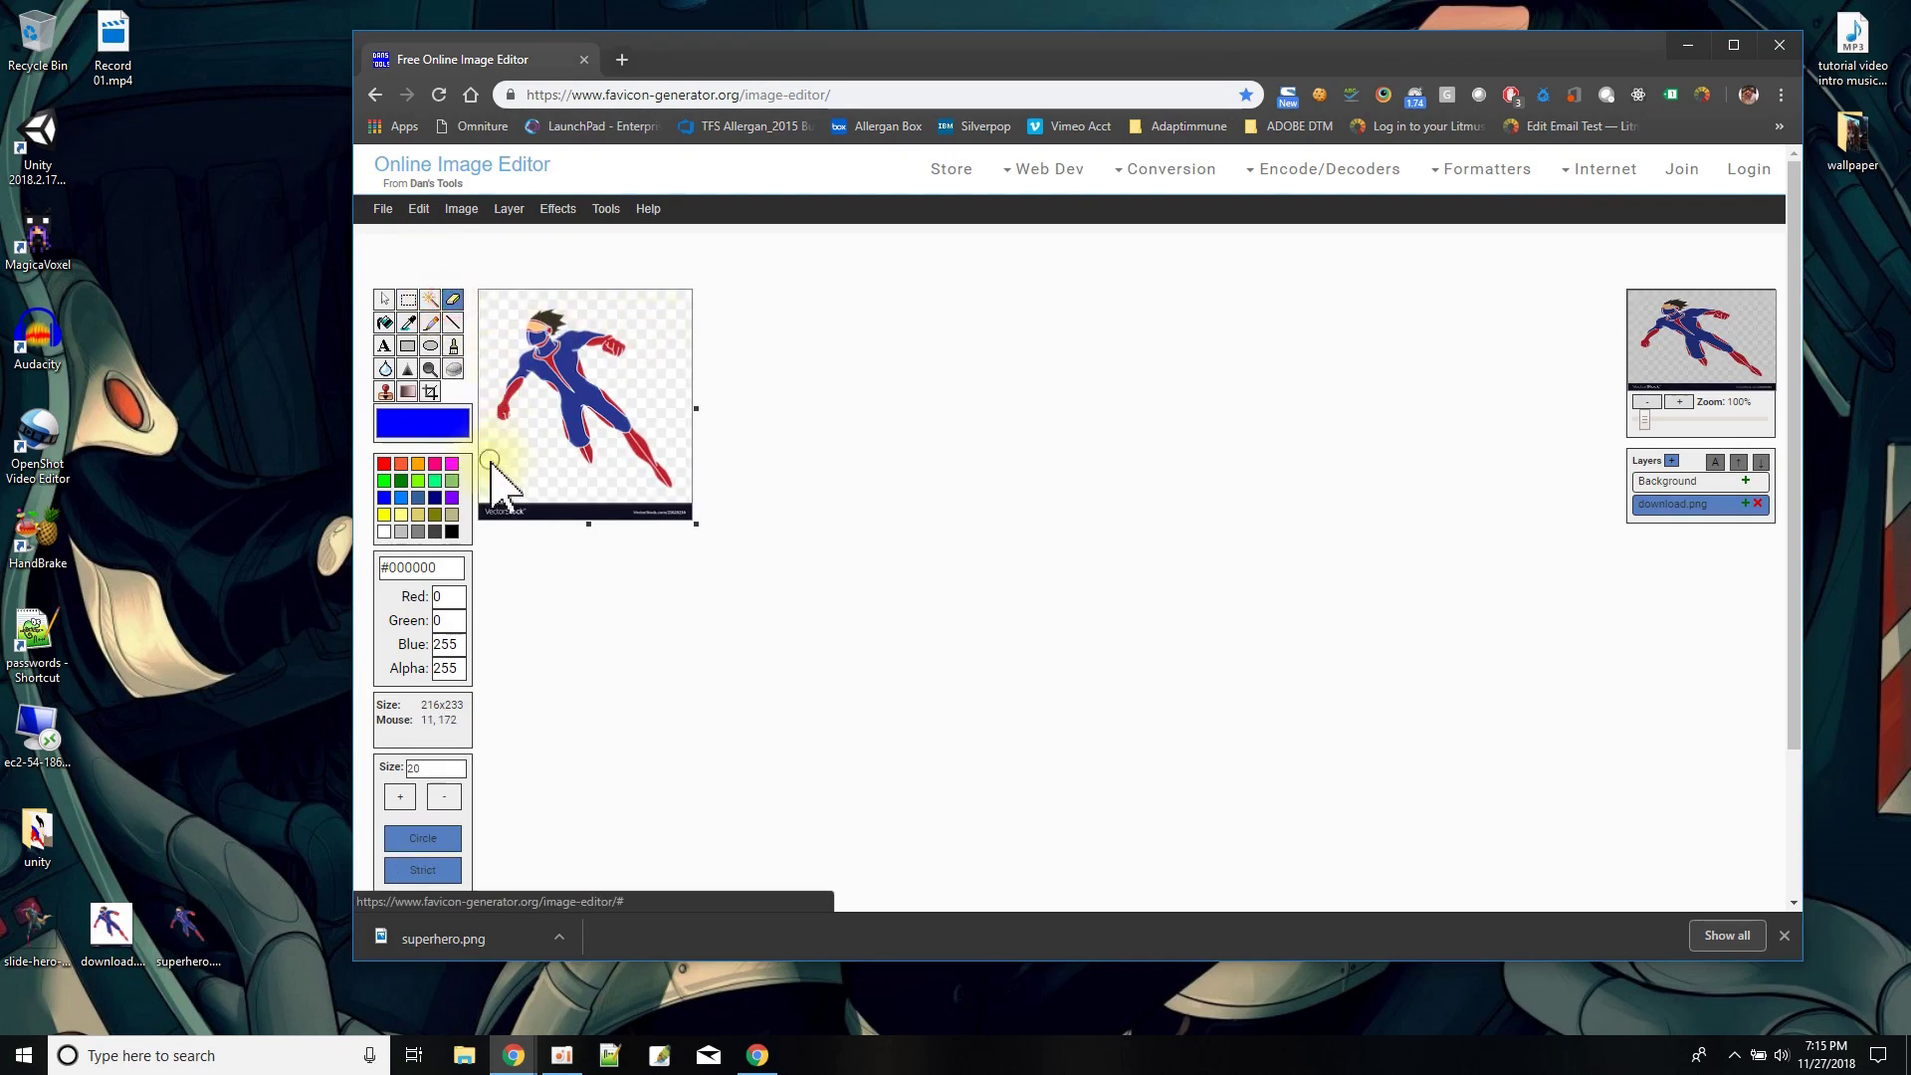
{"action": "left_click_drag", "start_coordinate": [490, 507], "coordinate": [685, 505]}
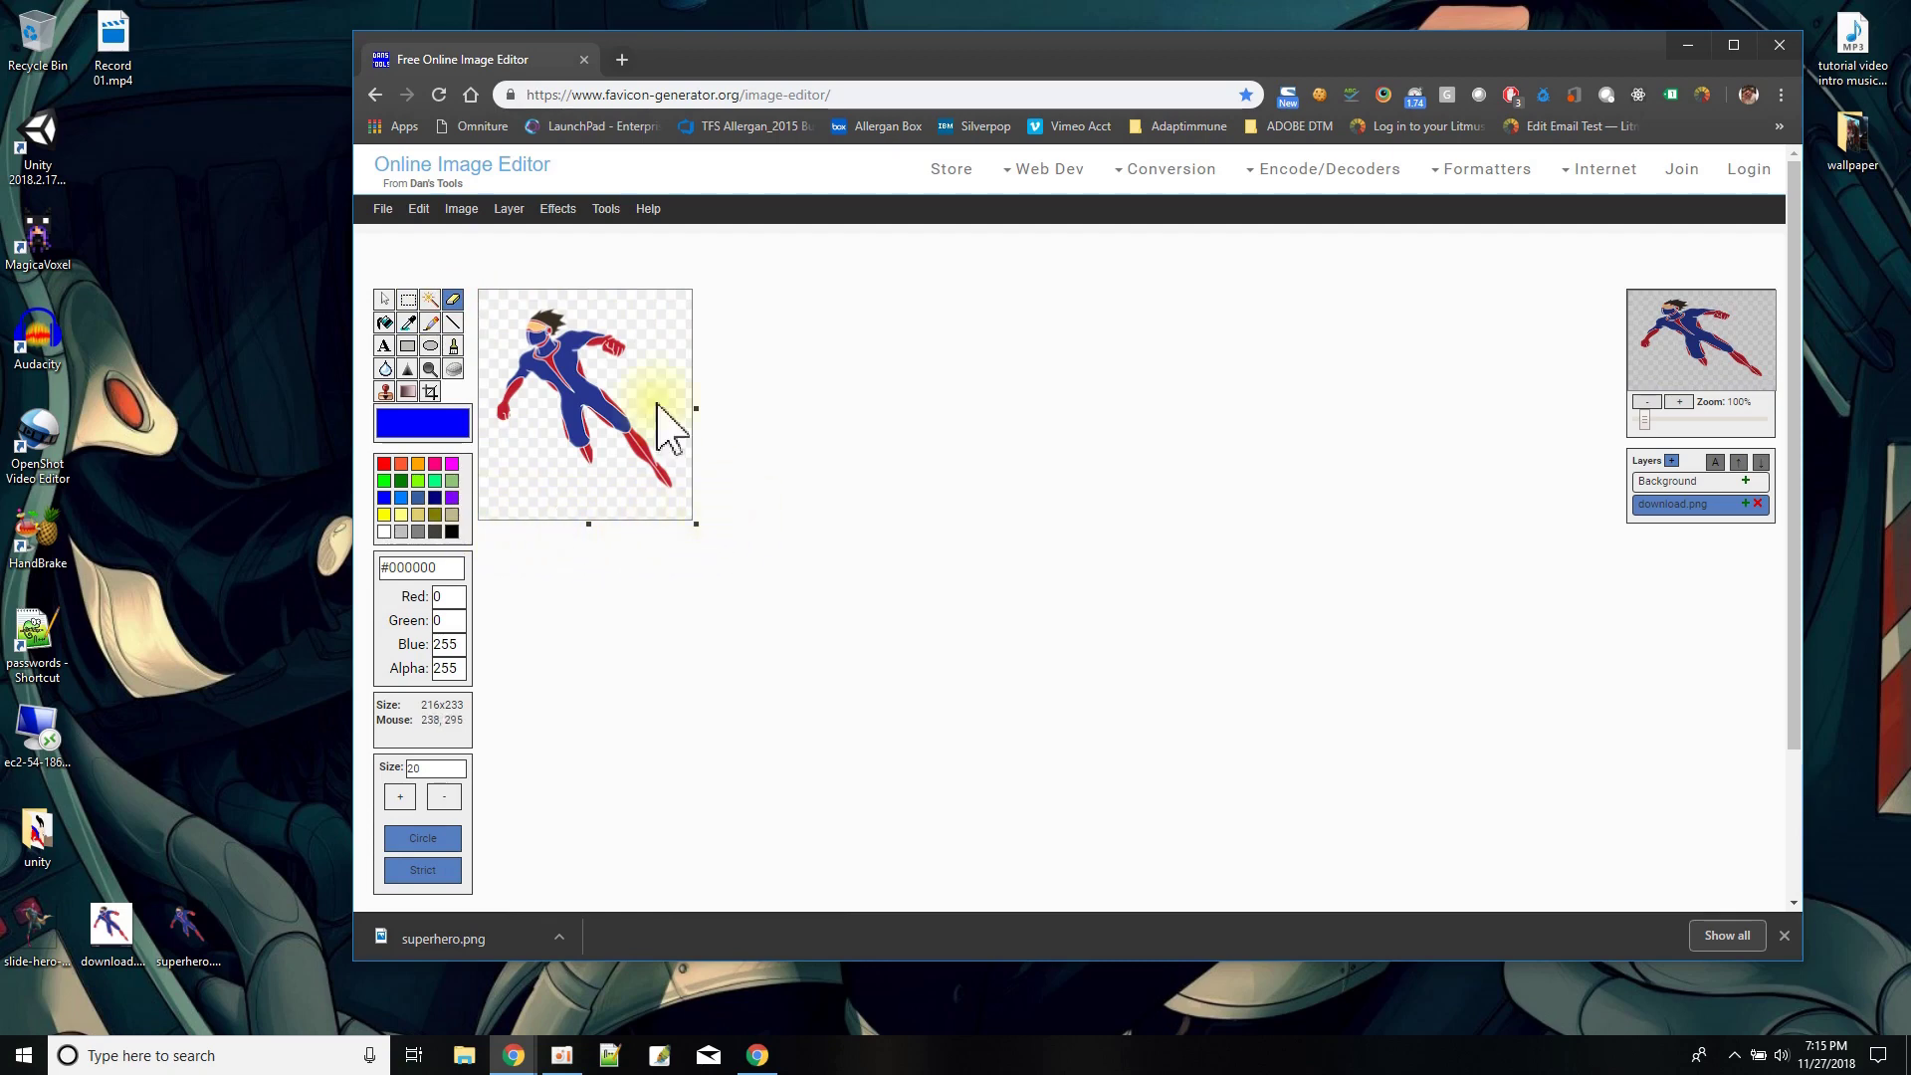
Step: Save the image as PNG over the existing Desktop download.png, confirming the replacement
{"action": "left_click", "coordinate": [383, 209]}
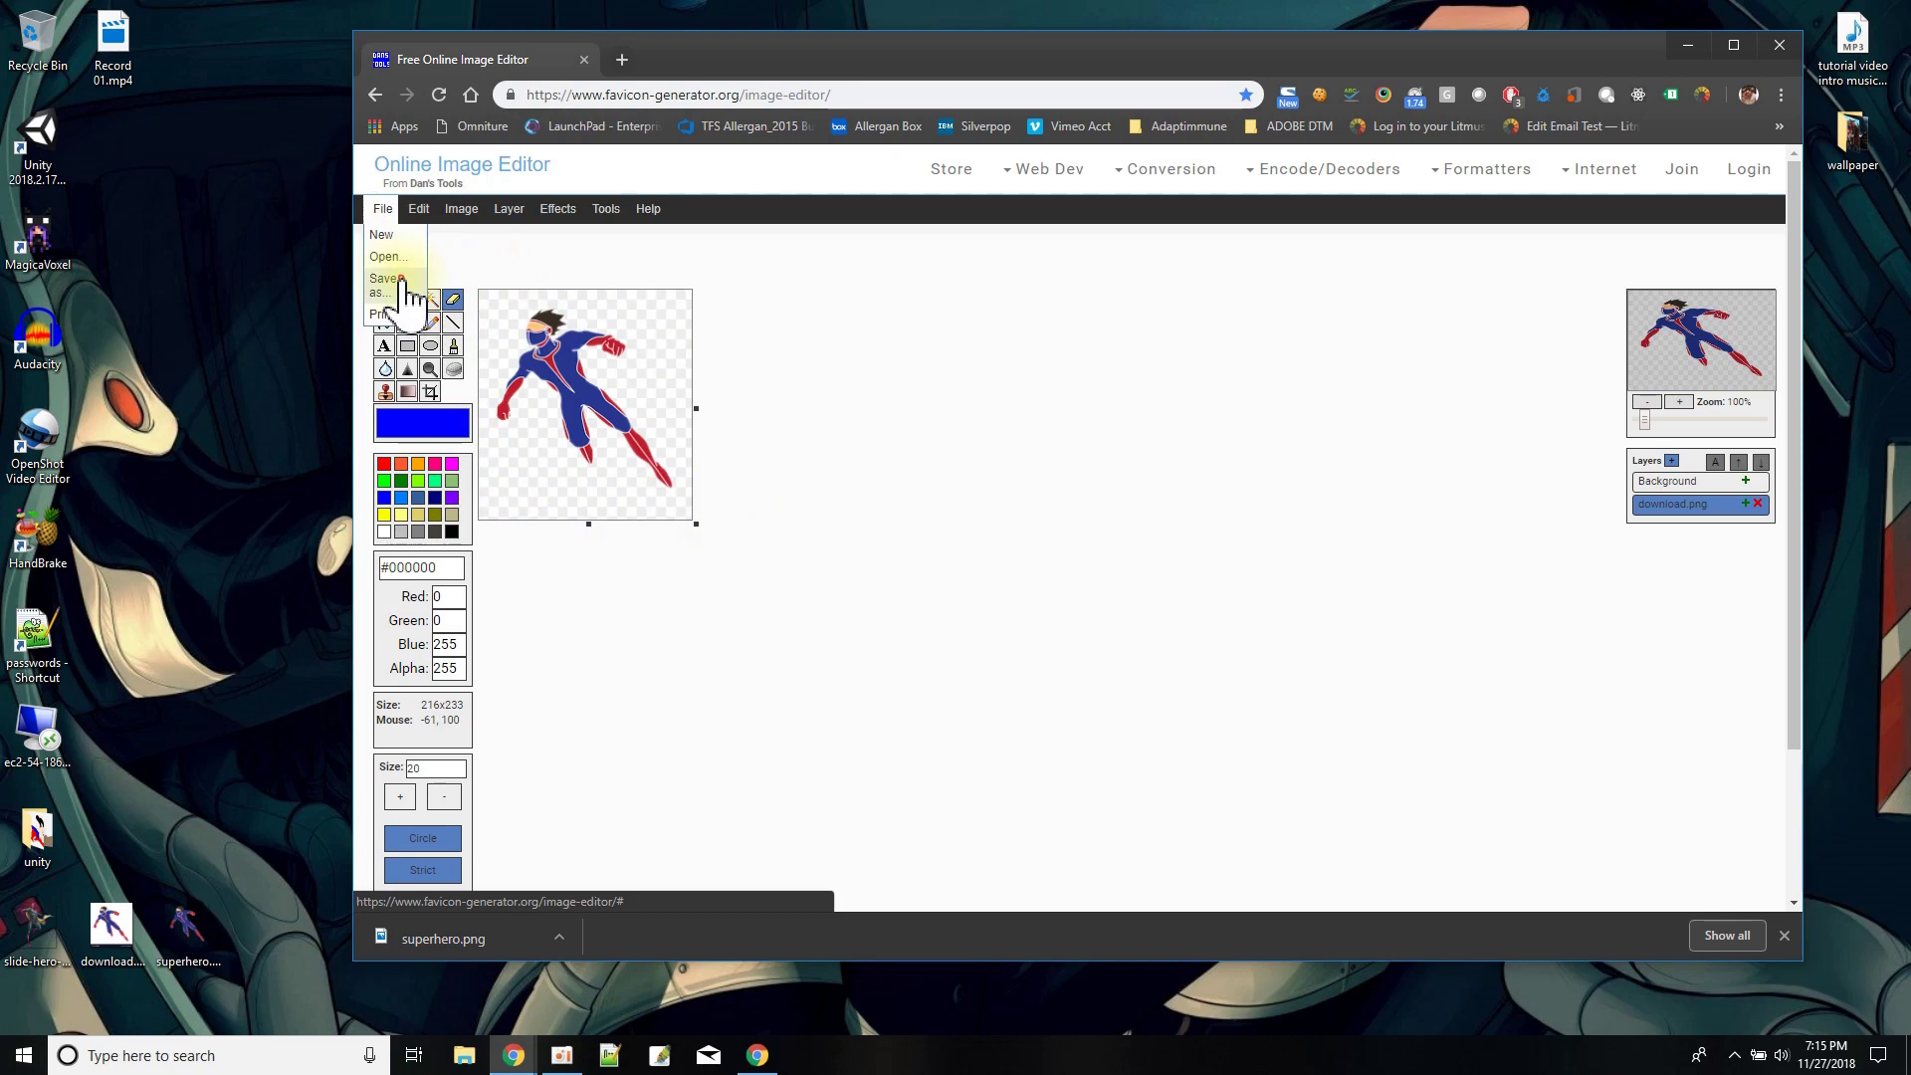
{"action": "left_click", "coordinate": [388, 280]}
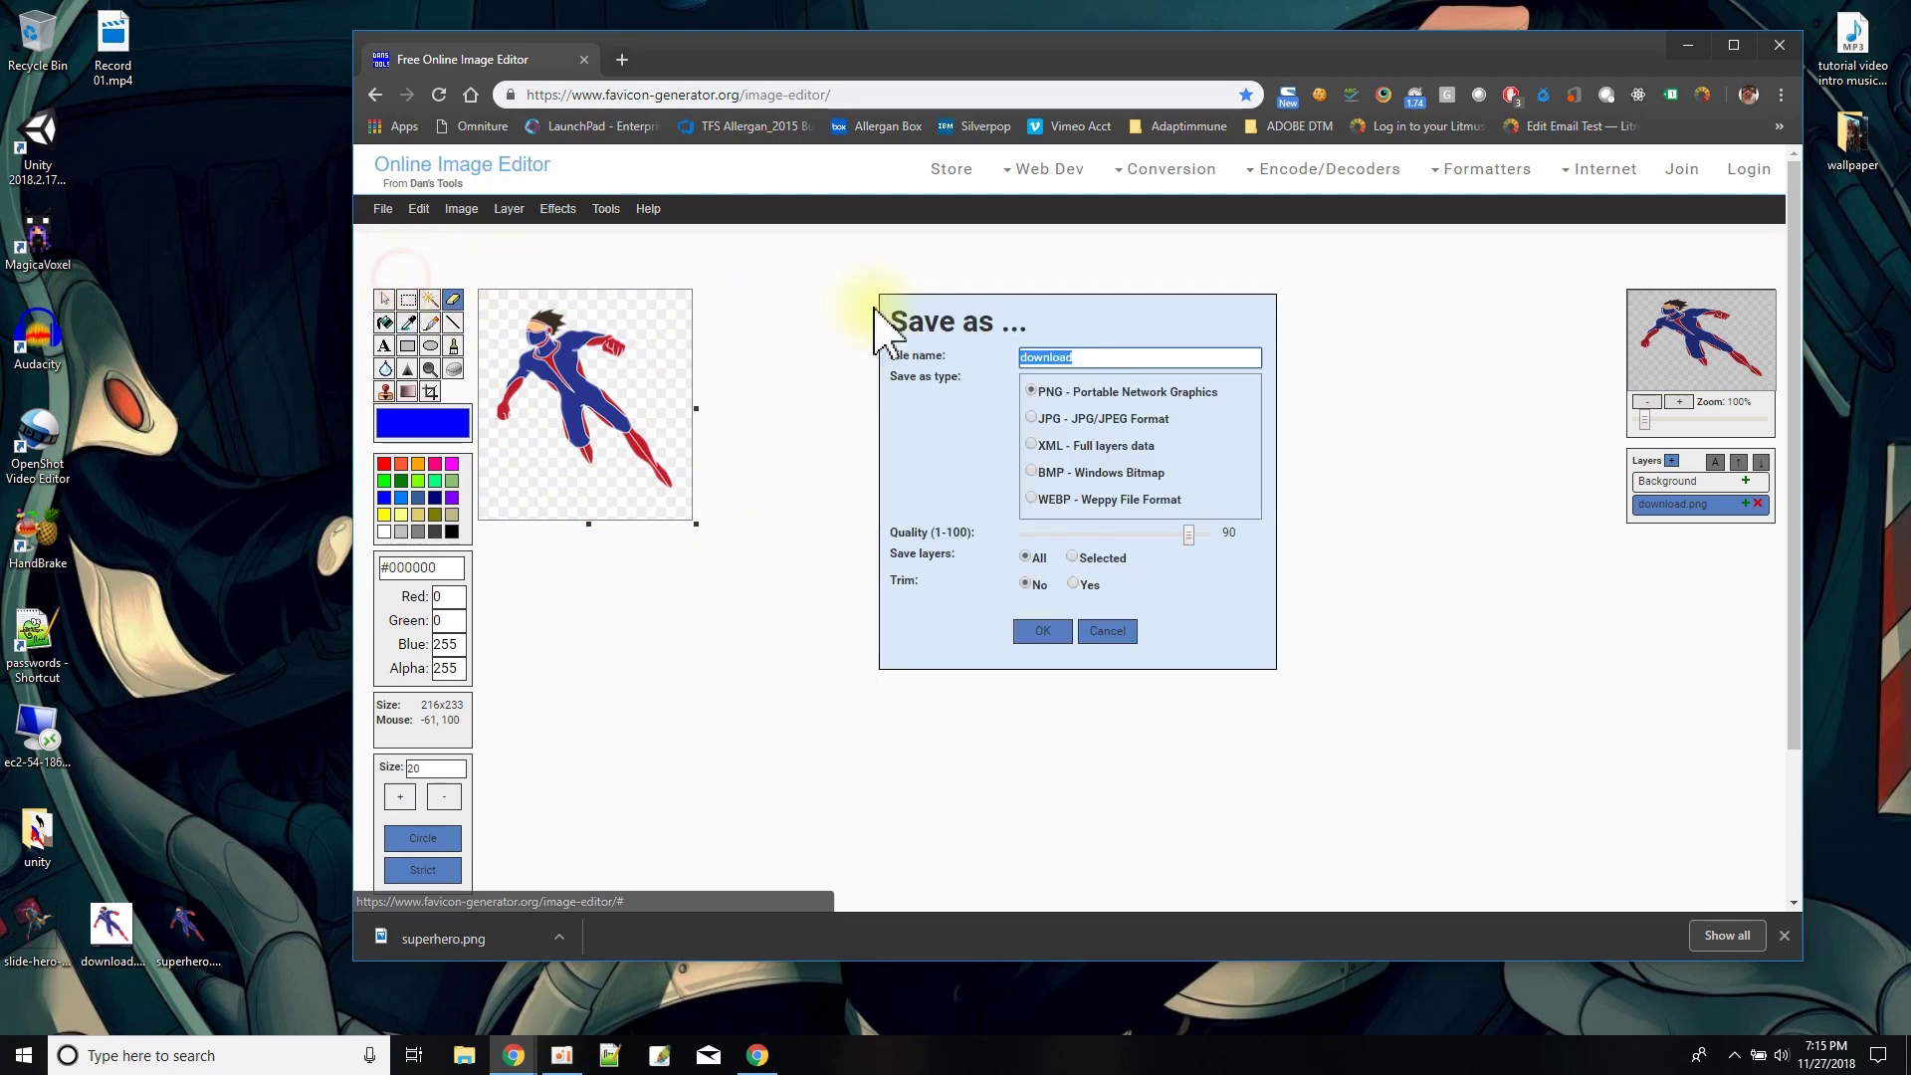
{"action": "left_click", "coordinate": [1055, 630]}
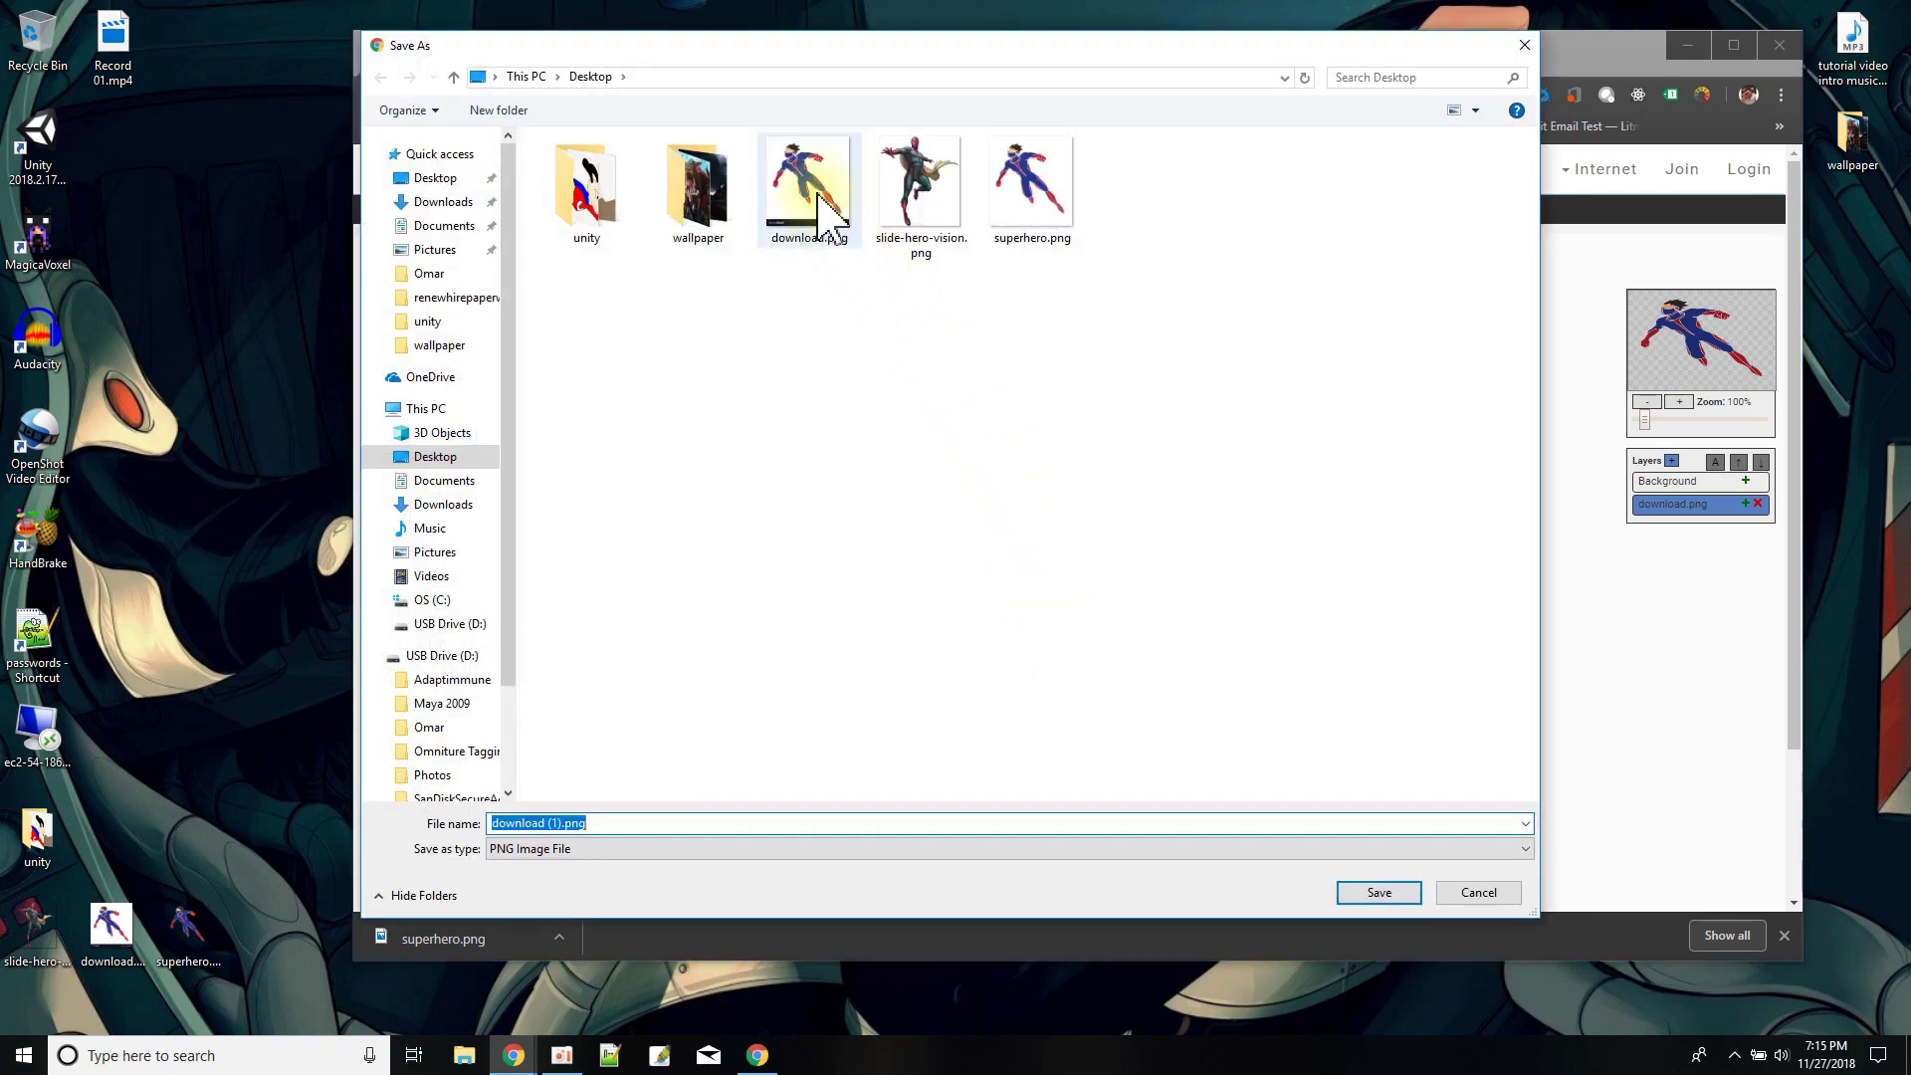
{"action": "double_click", "coordinate": [821, 194]}
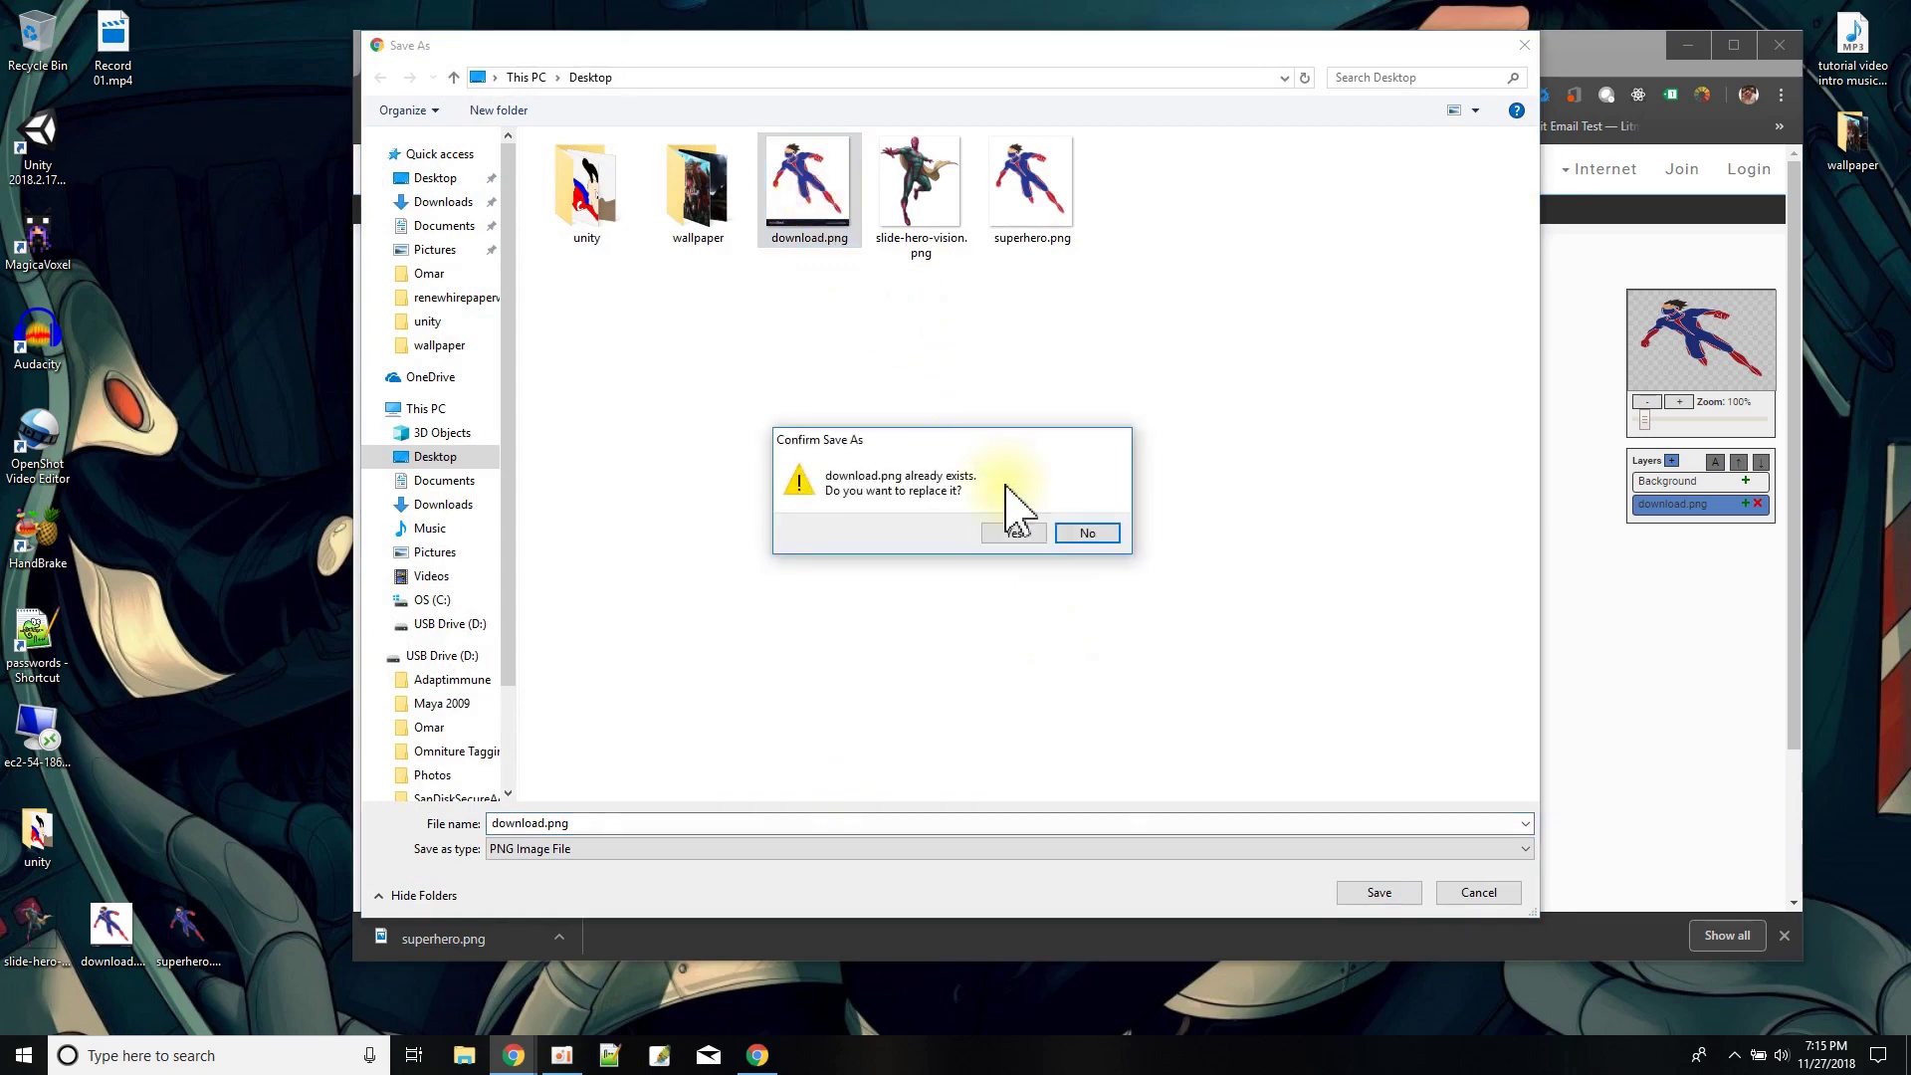
{"action": "left_click", "coordinate": [1028, 534]}
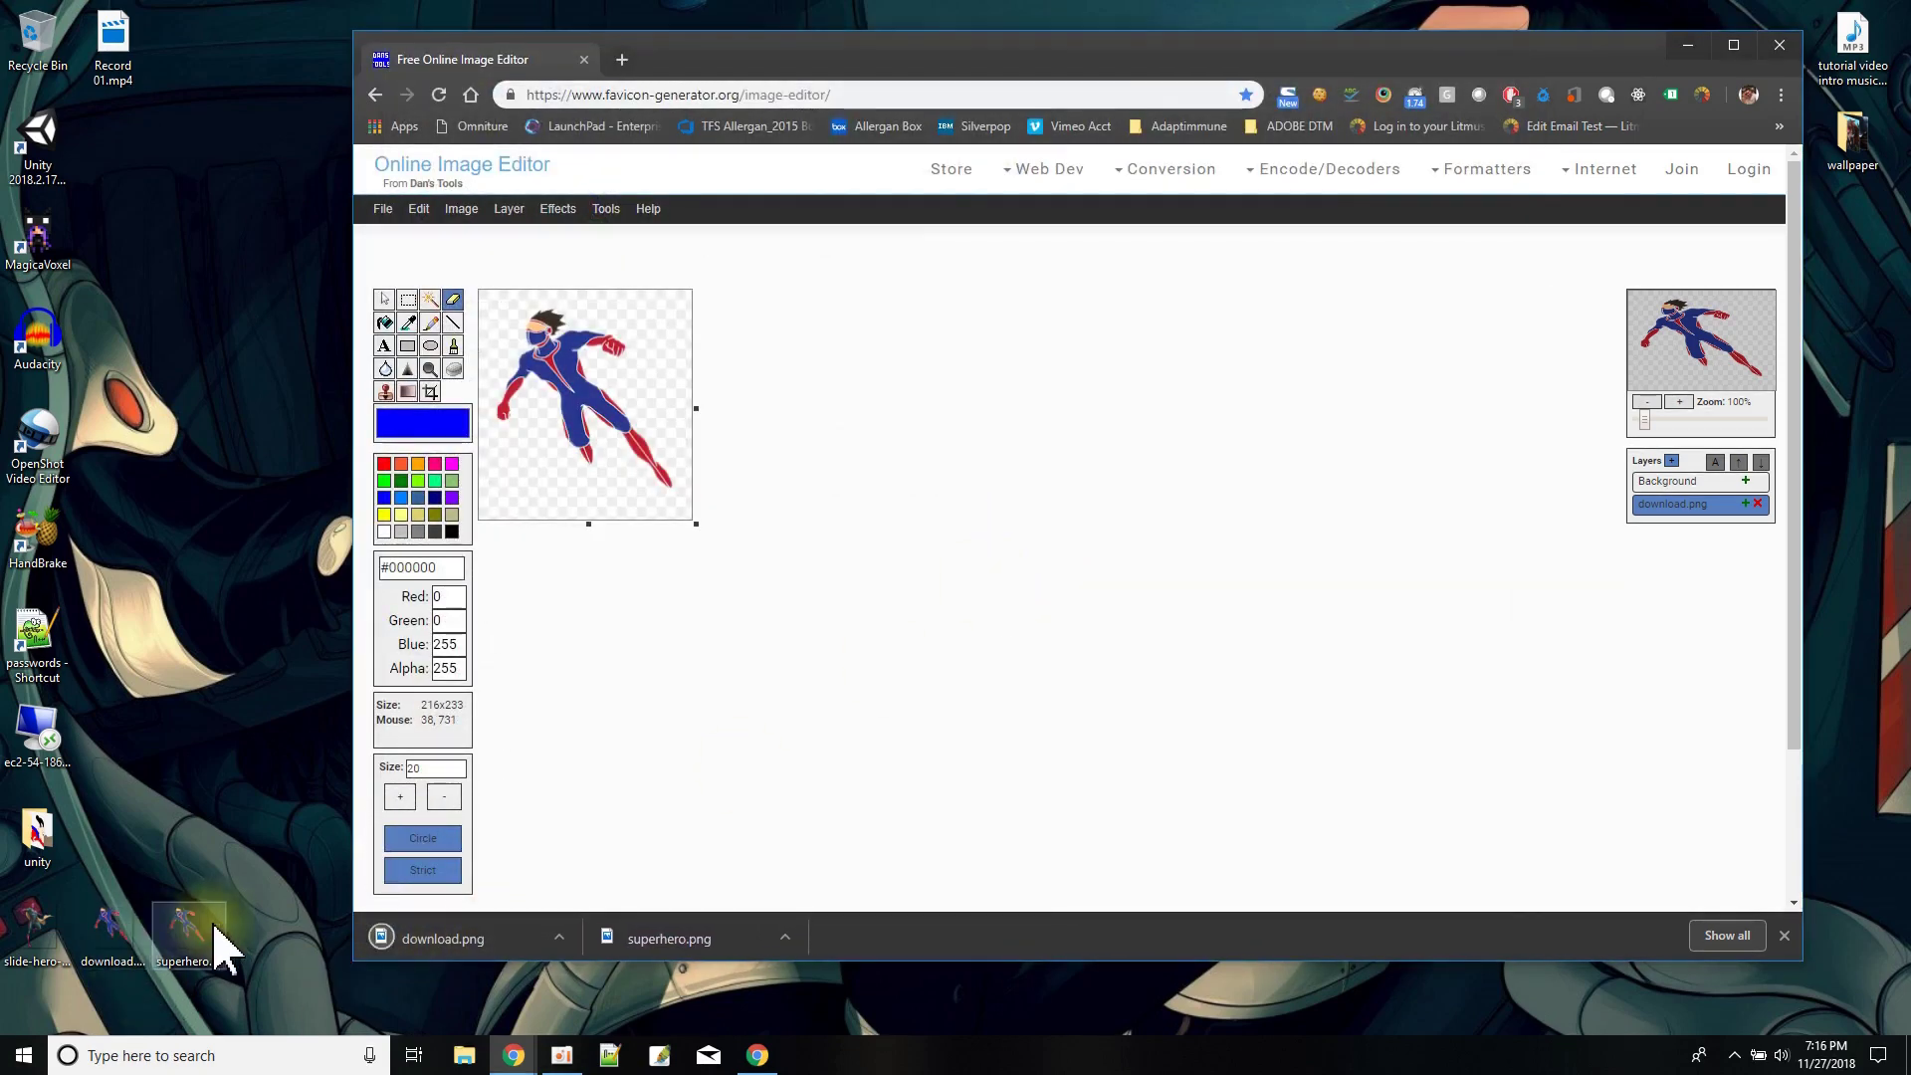